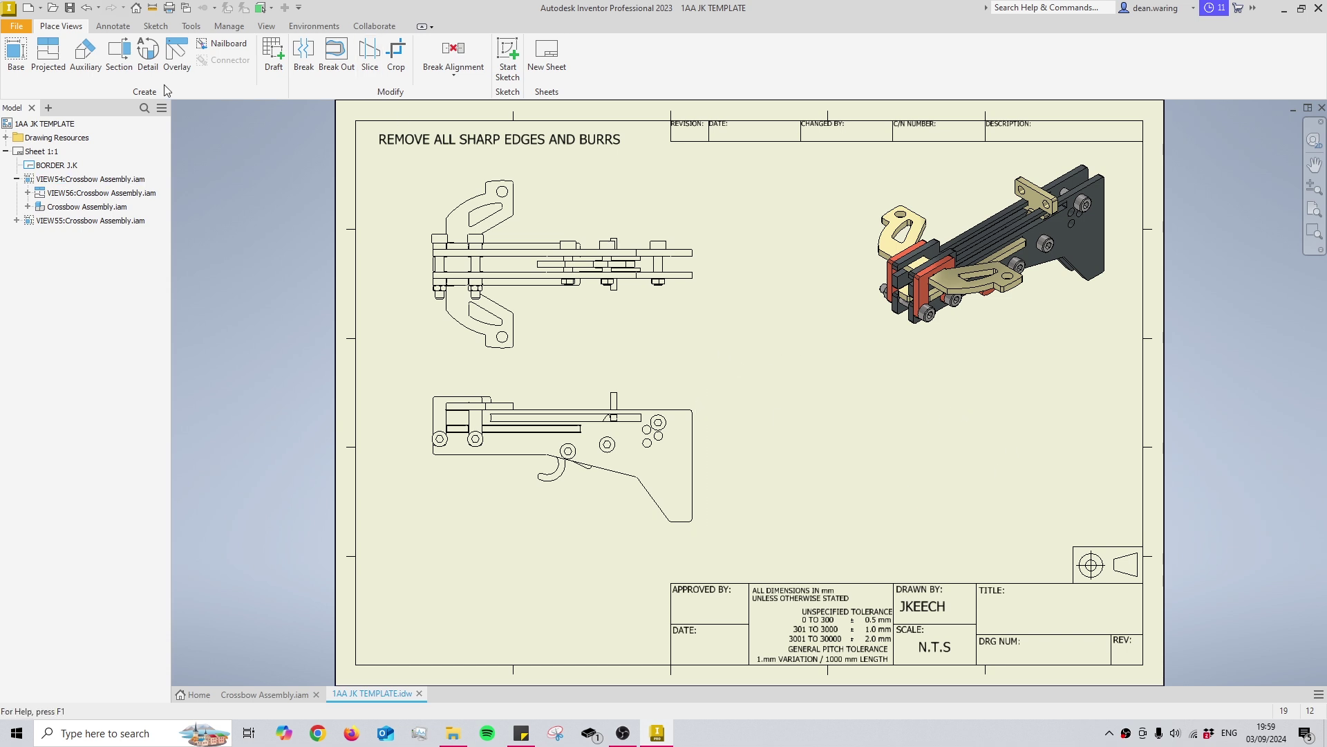
Start a detail view using the crossbow's lower side view as its source.
click(156, 65)
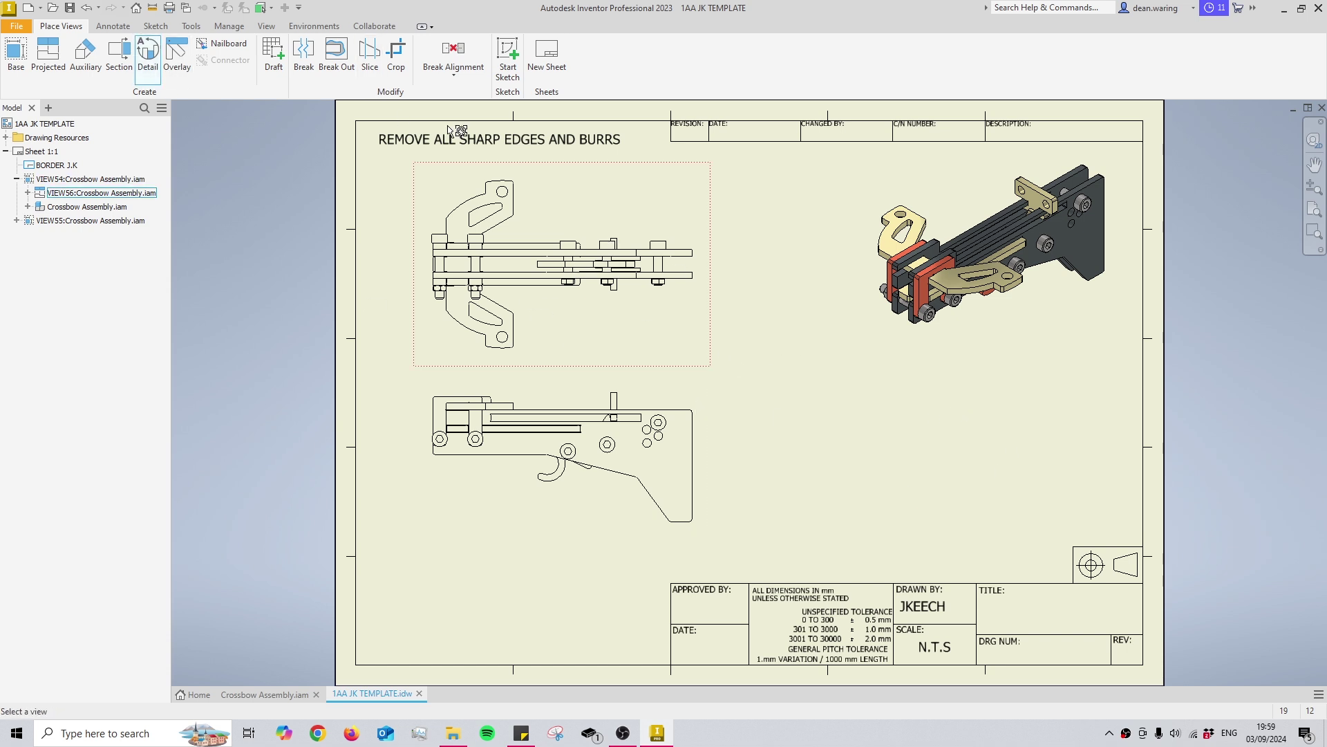
key(Escape)
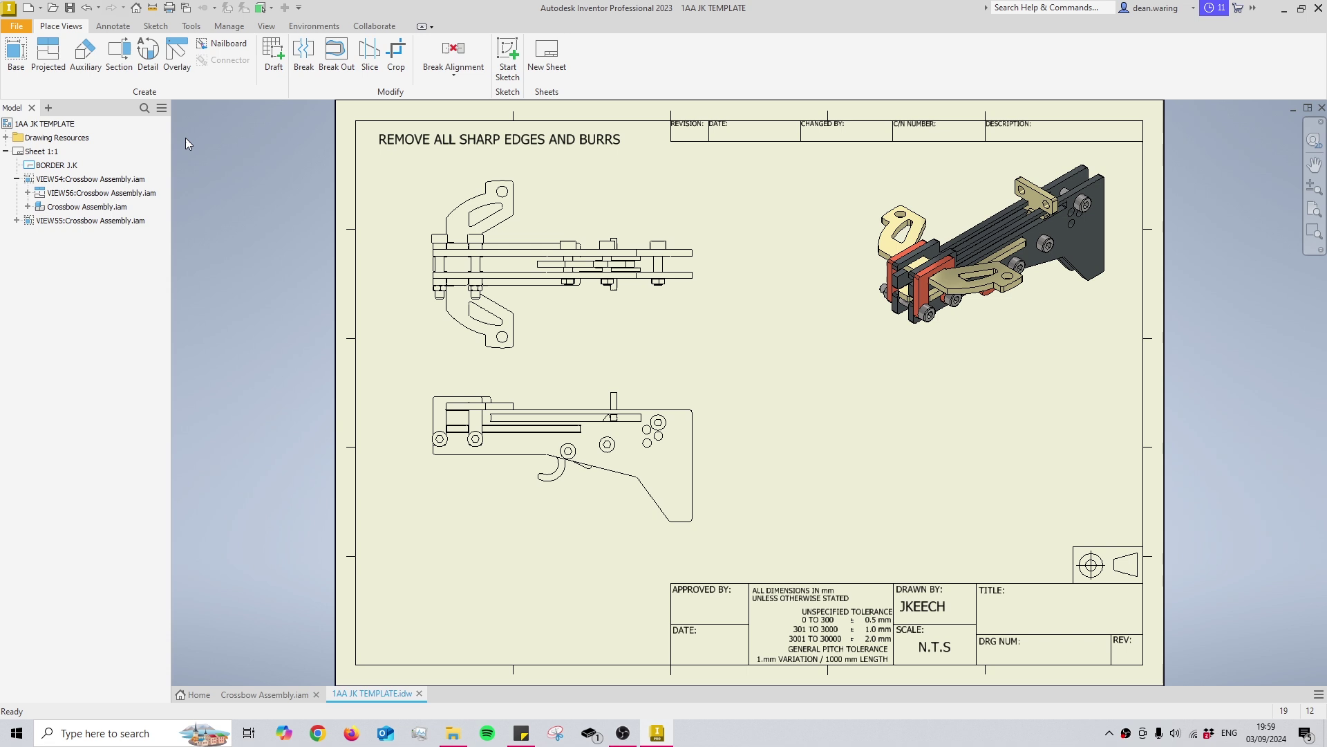
click(153, 64)
click(153, 64)
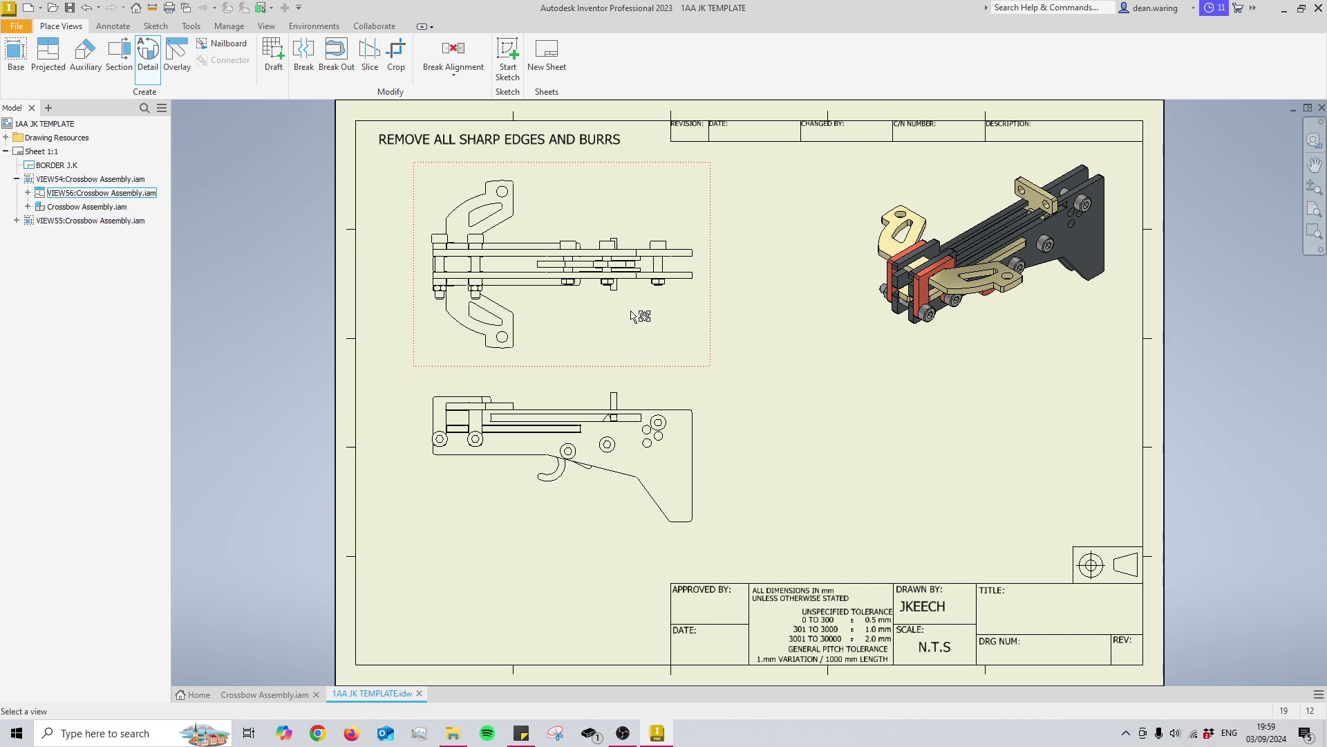
click(92, 75)
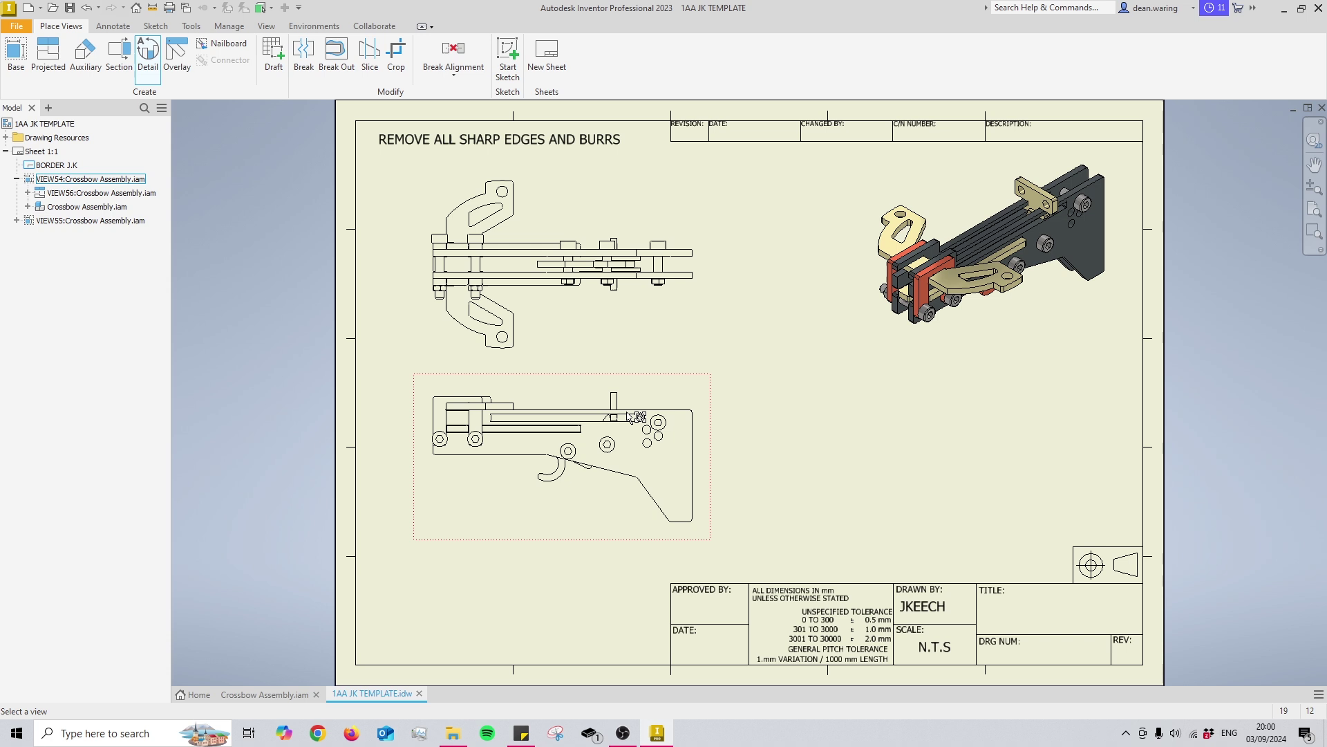
Fence the trigger area with a circle and place detail view G at the sheet's lower right.
click(578, 451)
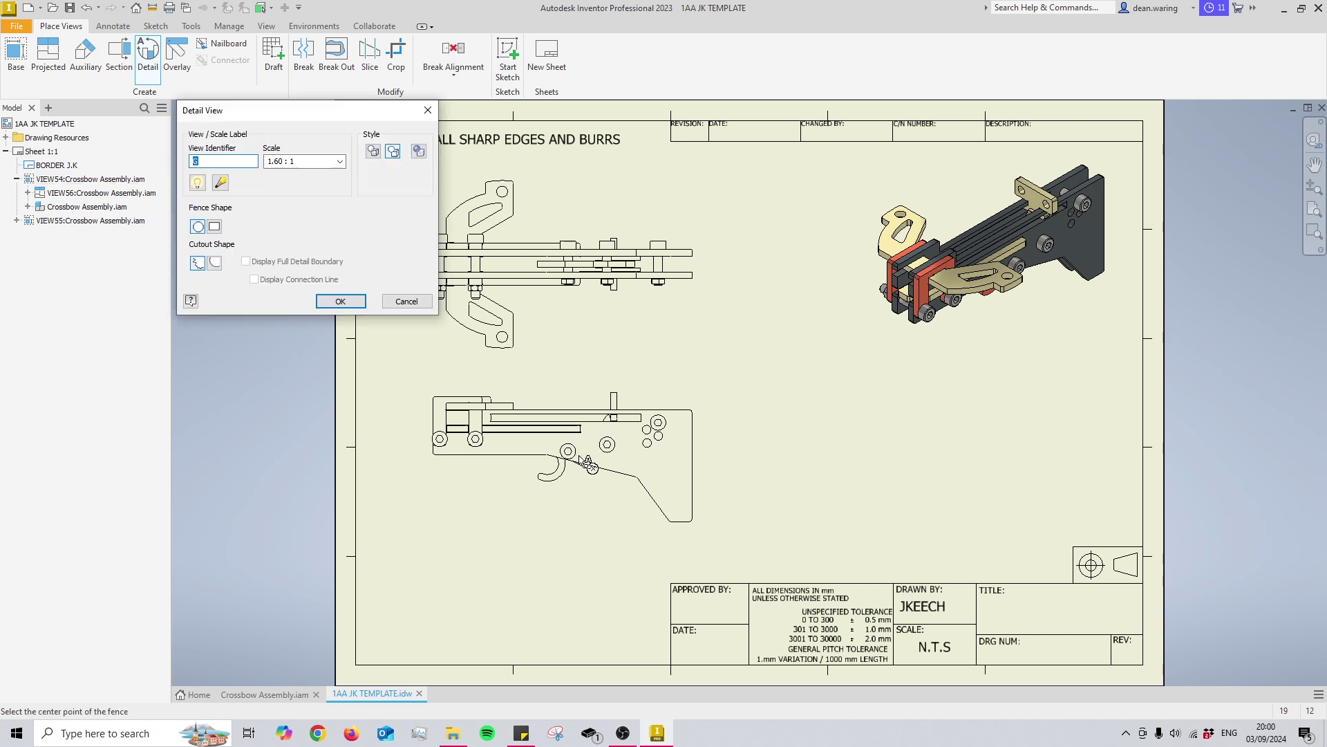
click(580, 449)
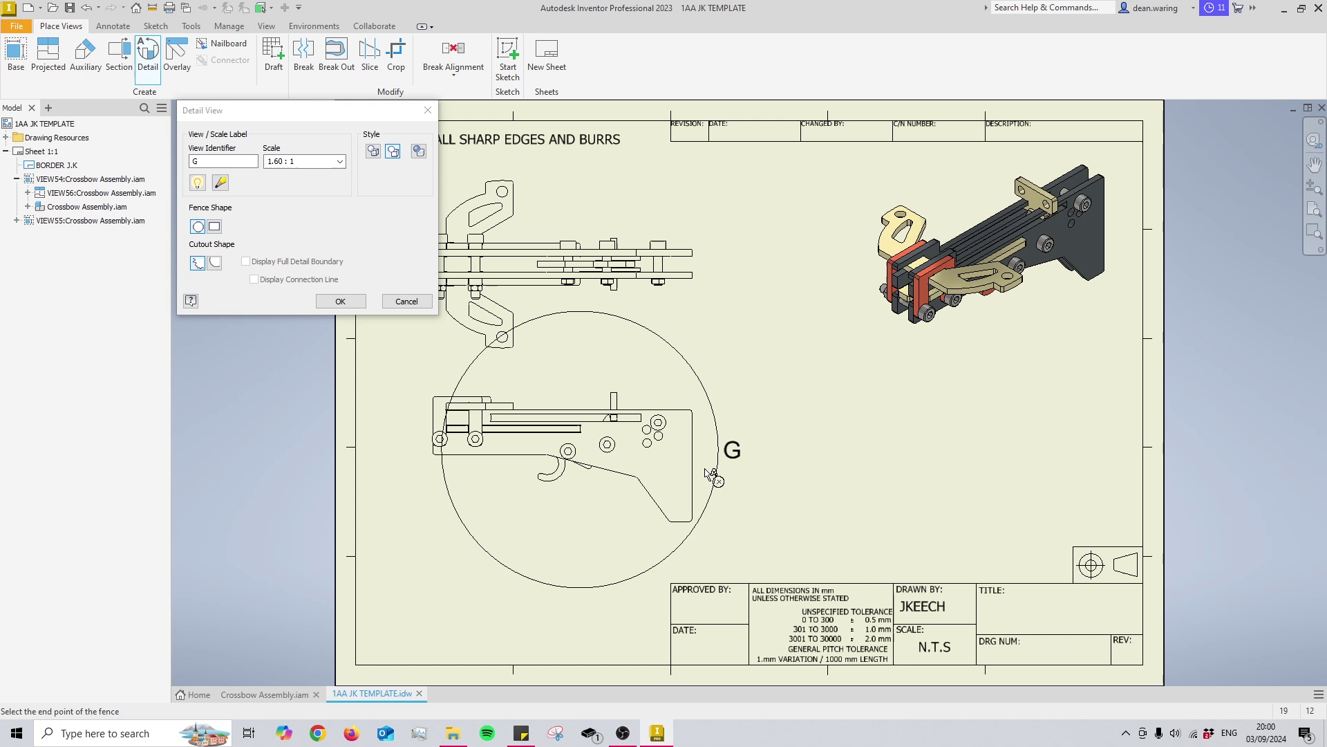
click(637, 451)
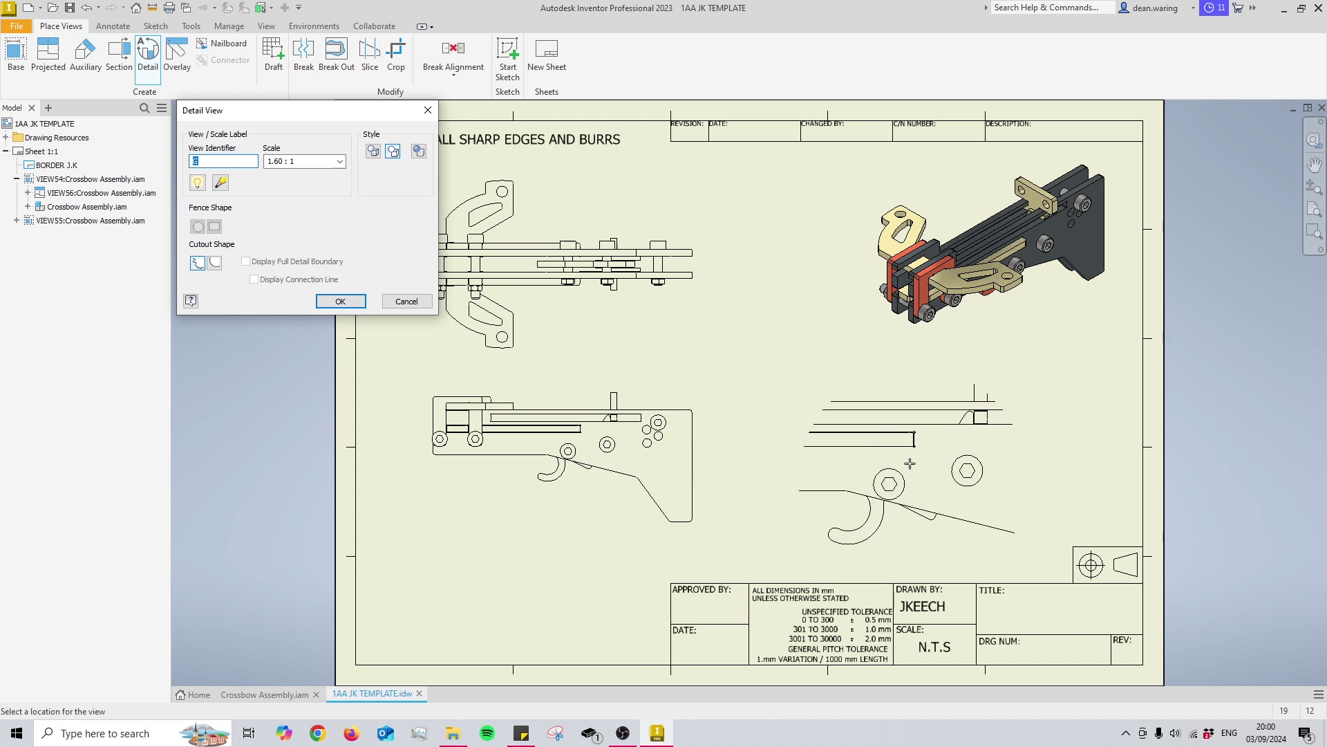
click(896, 466)
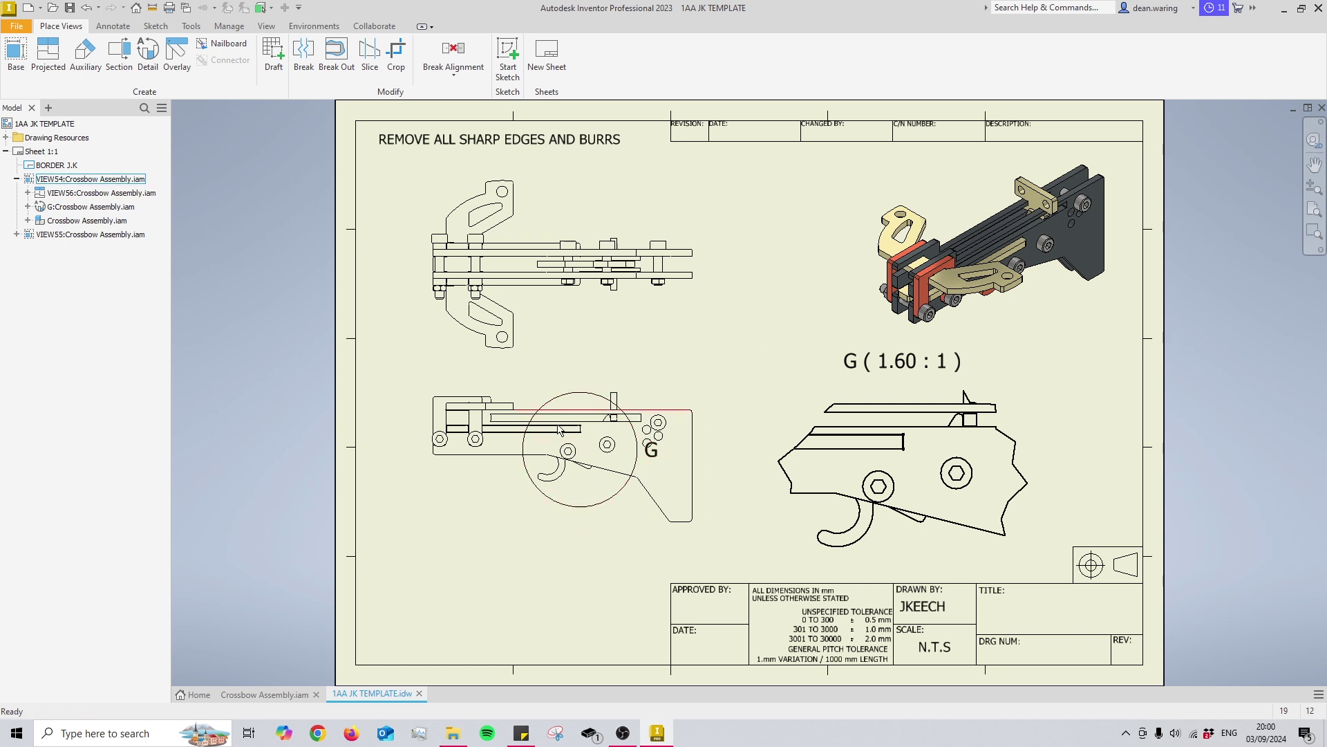
Move the G fence letter below the circle on the side view.
drag(652, 453, 625, 527)
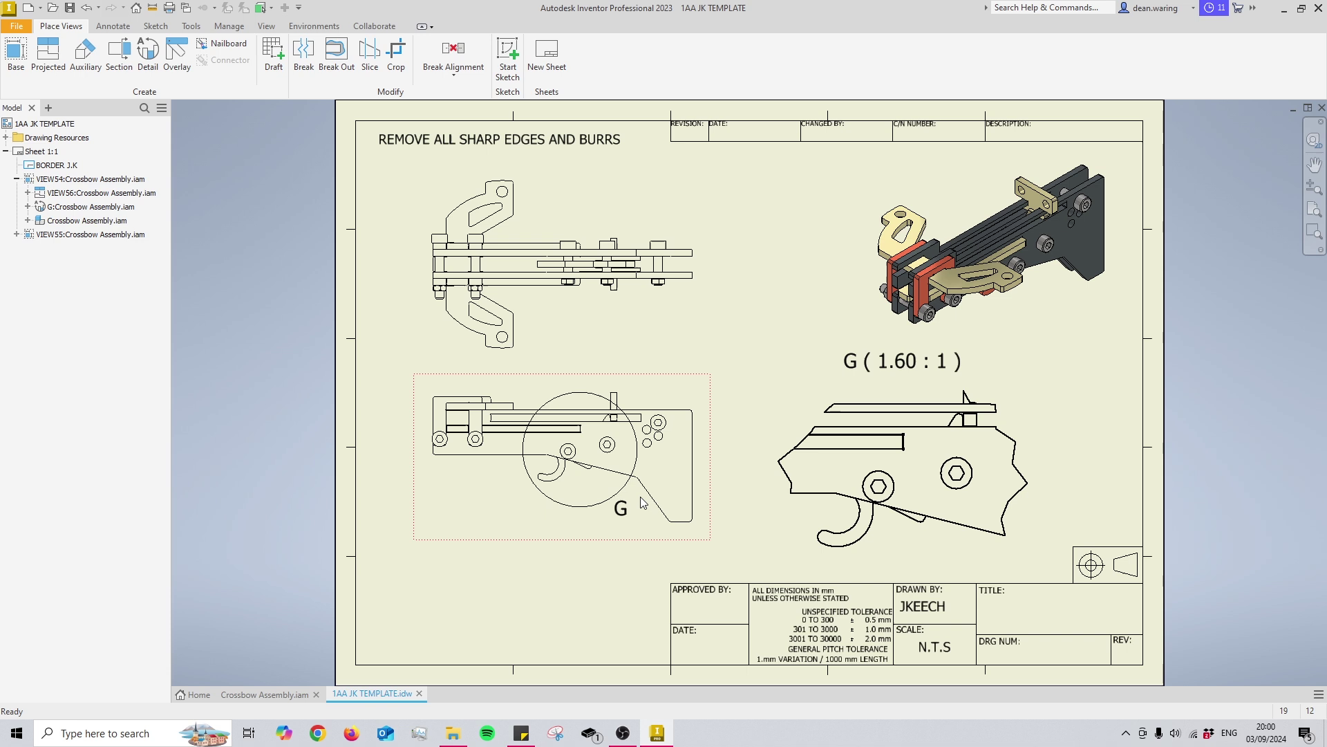
double_click(622, 508)
click(712, 433)
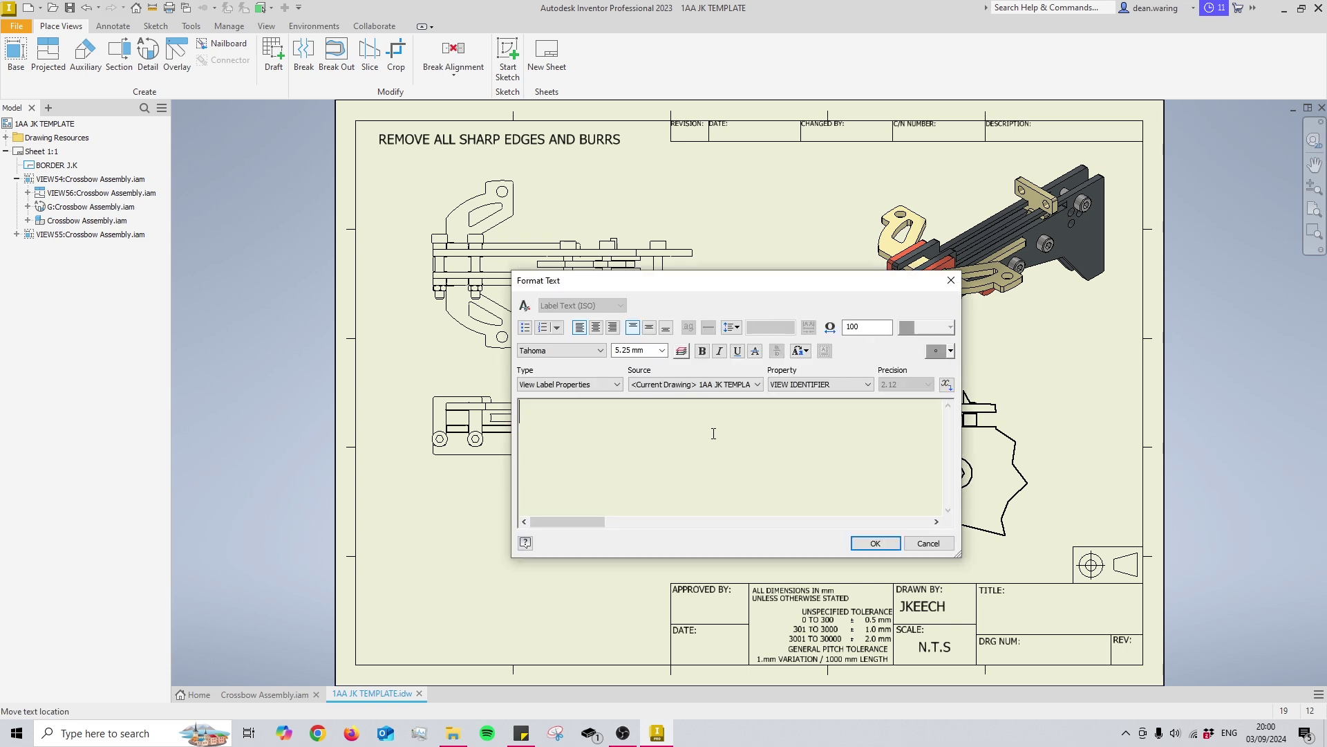
click(875, 542)
Clear the 'G ( 1.60 : 1 )' caption text above the detail view.
double_click(862, 370)
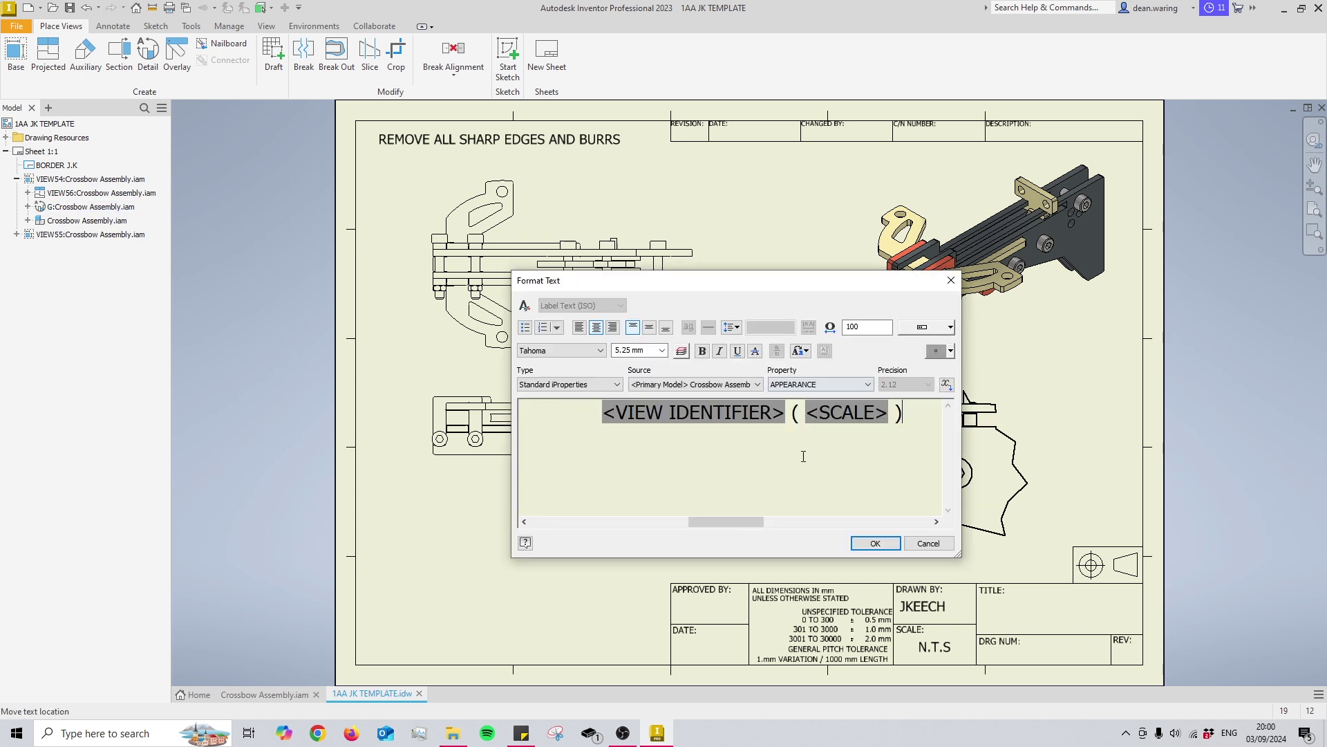
key(ctrl+a)
key(Delete)
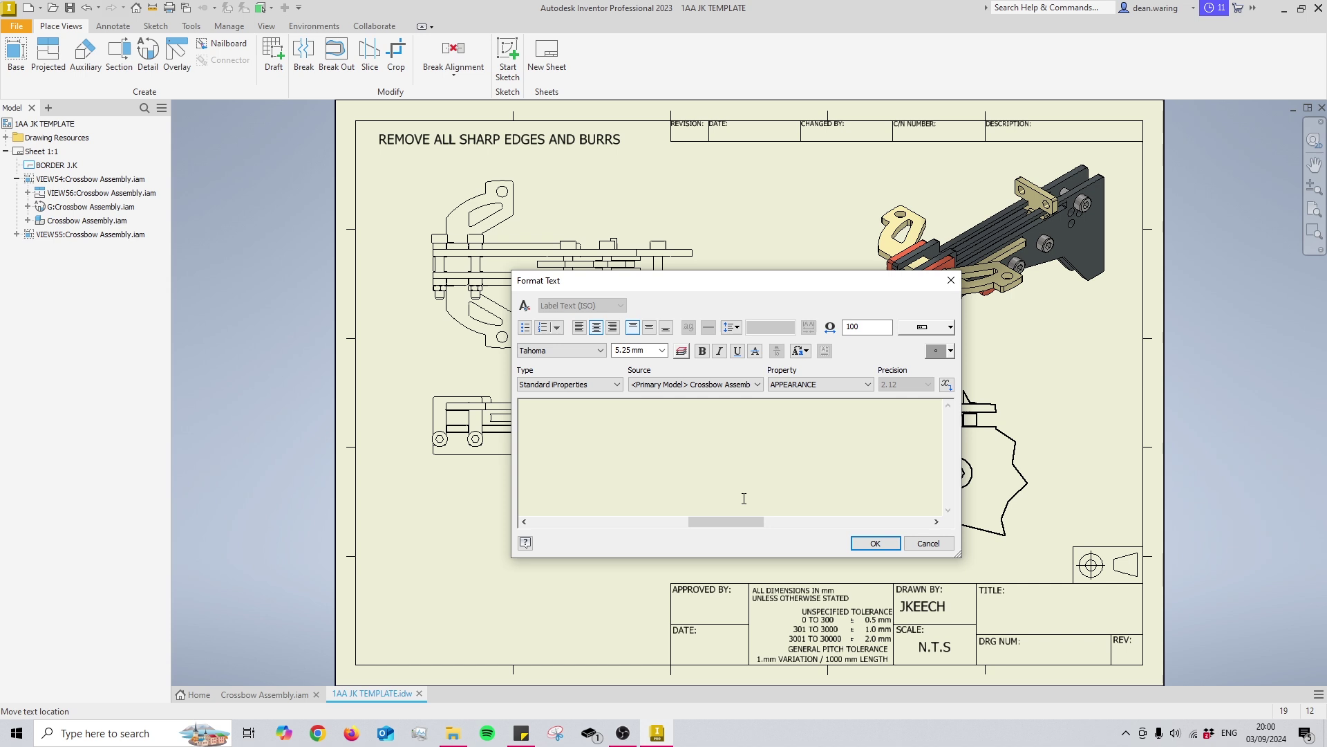
key(Return)
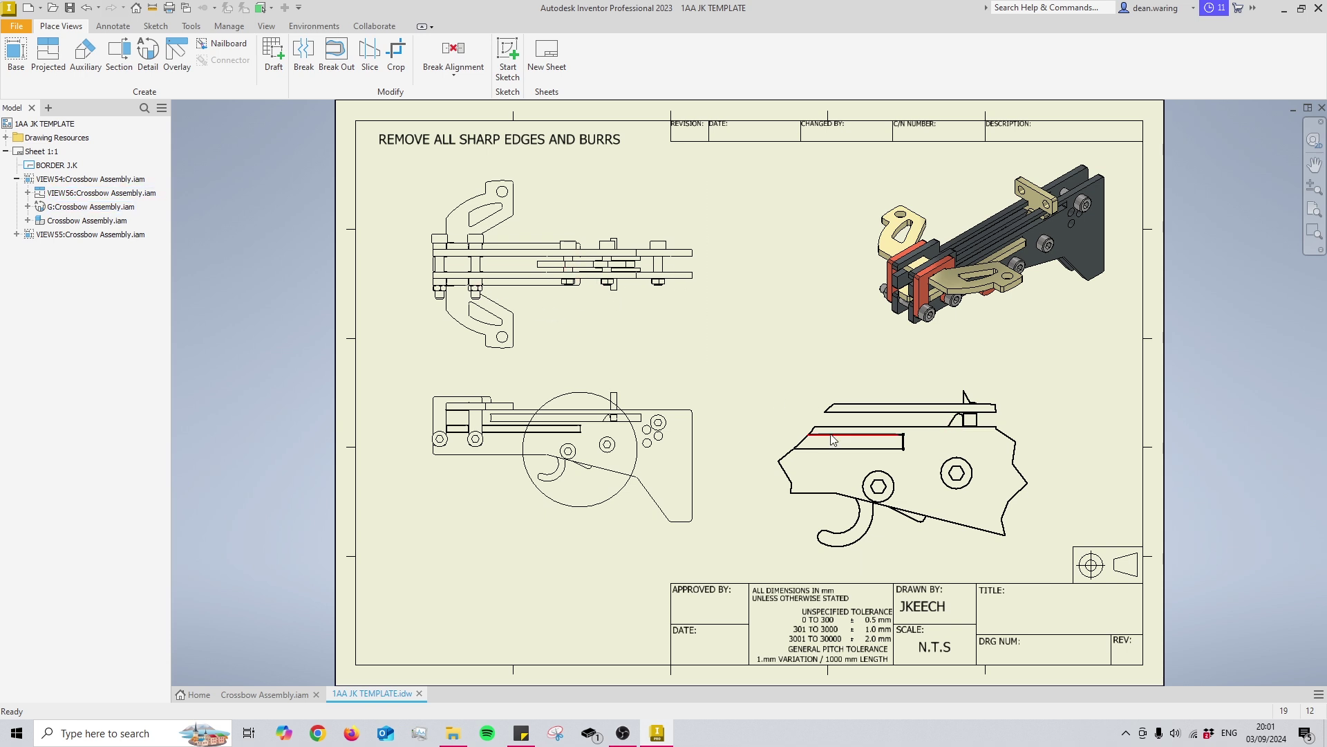
Open and confirm Edge Properties for the trigger detail view.
right_click(962, 498)
click(996, 551)
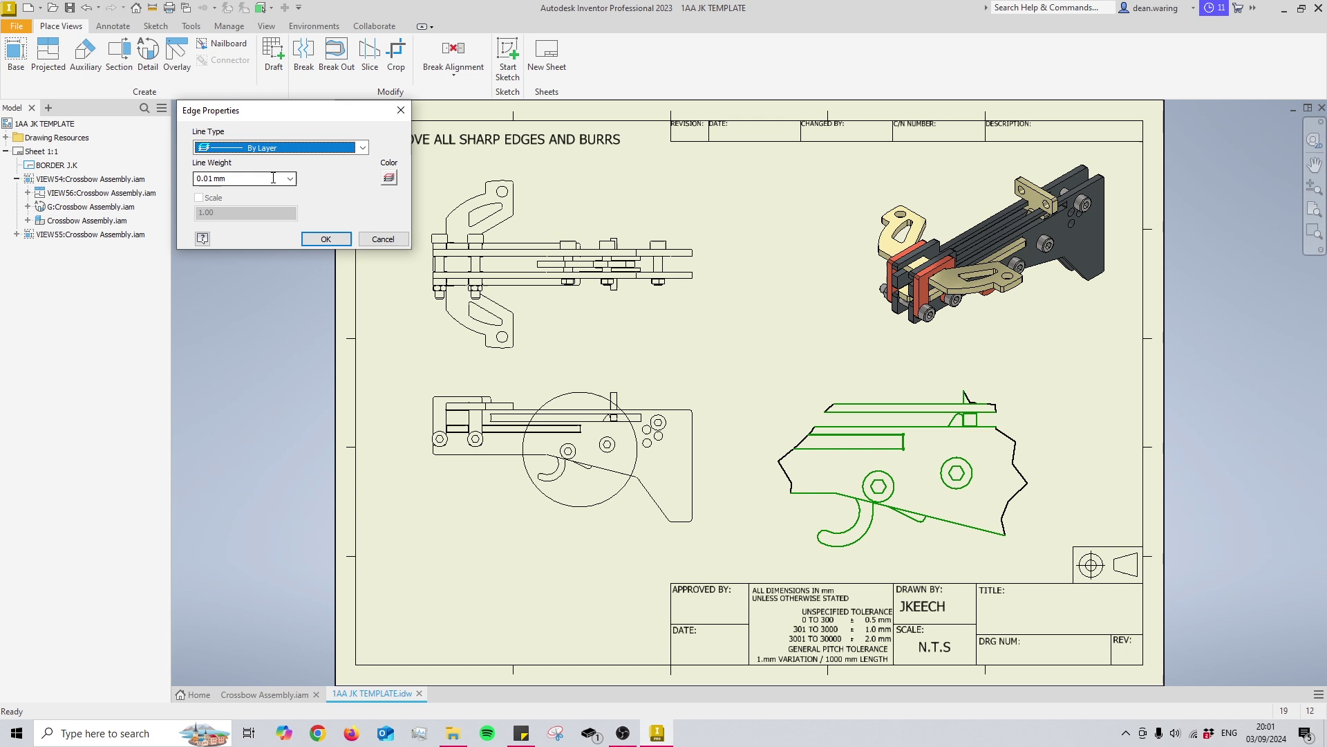
click(326, 241)
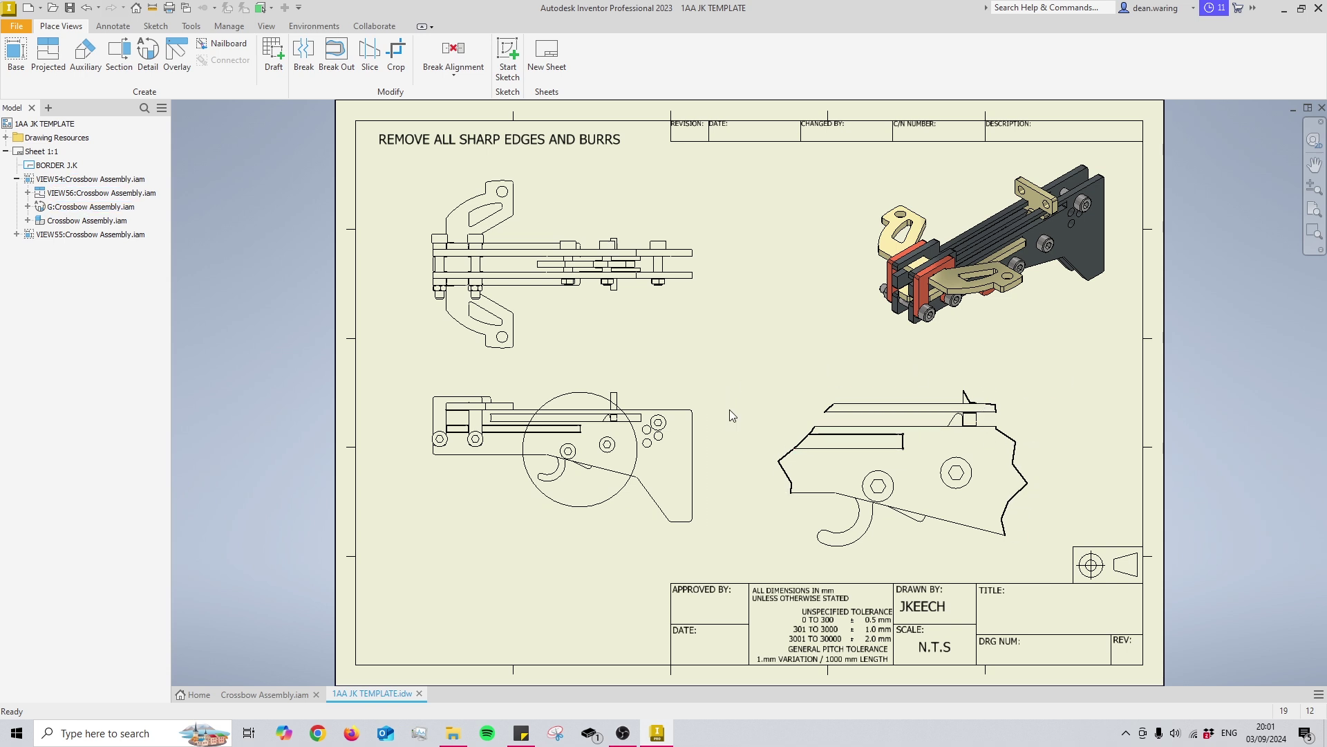
click(802, 448)
click(816, 355)
Check the fence circle's detail properties, then delete detail view G.
right_click(636, 435)
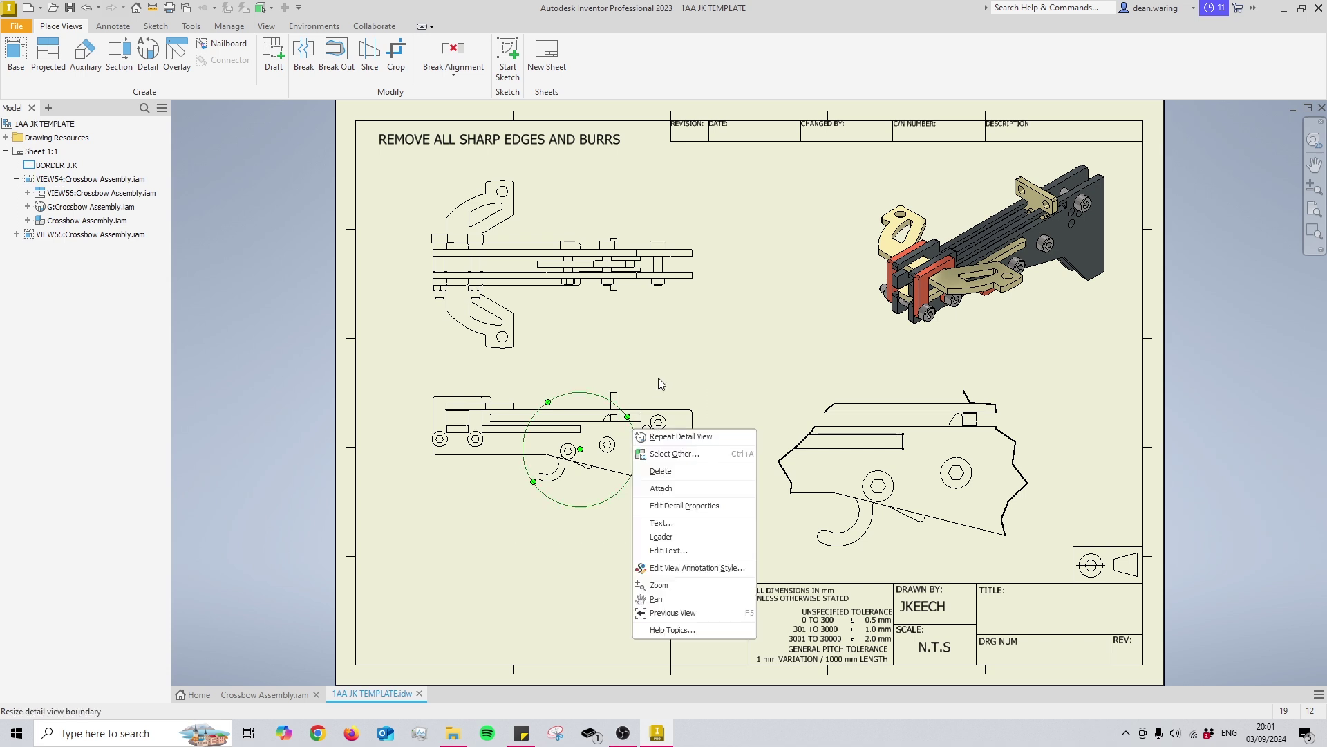
click(674, 508)
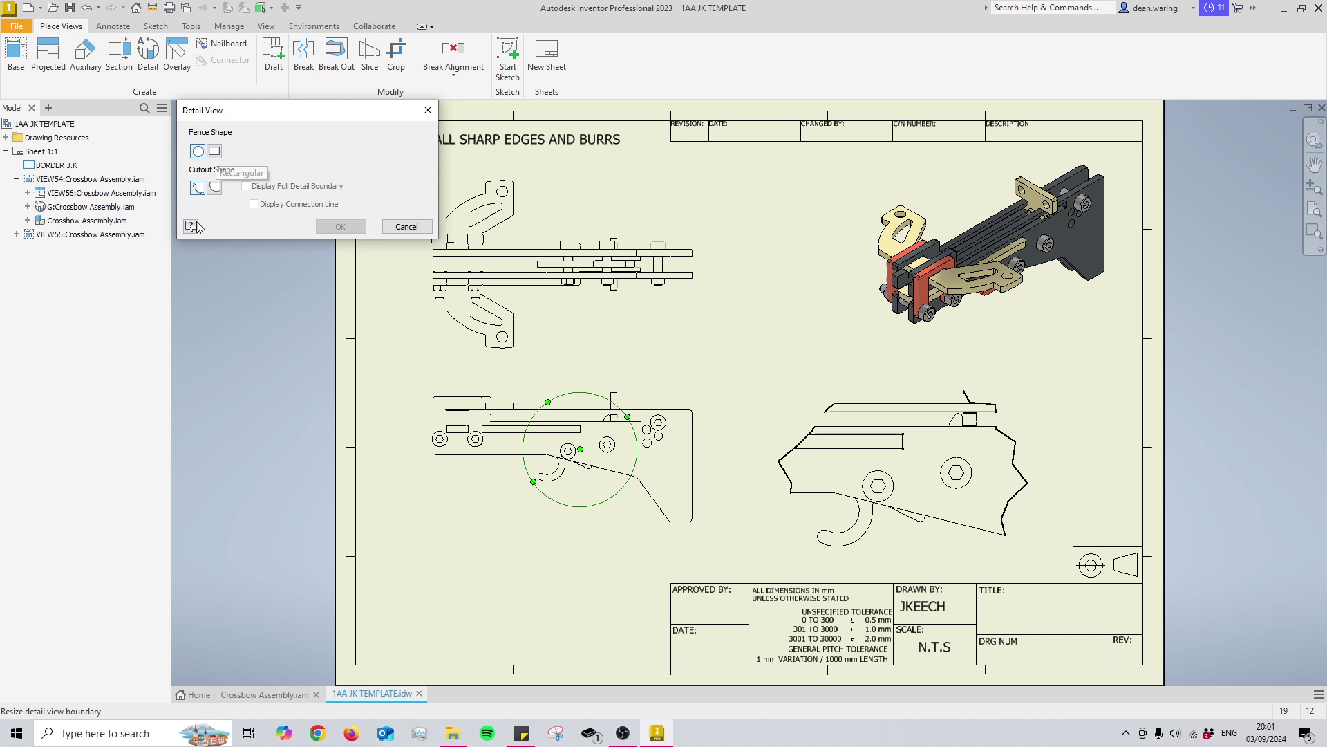
key(Escape)
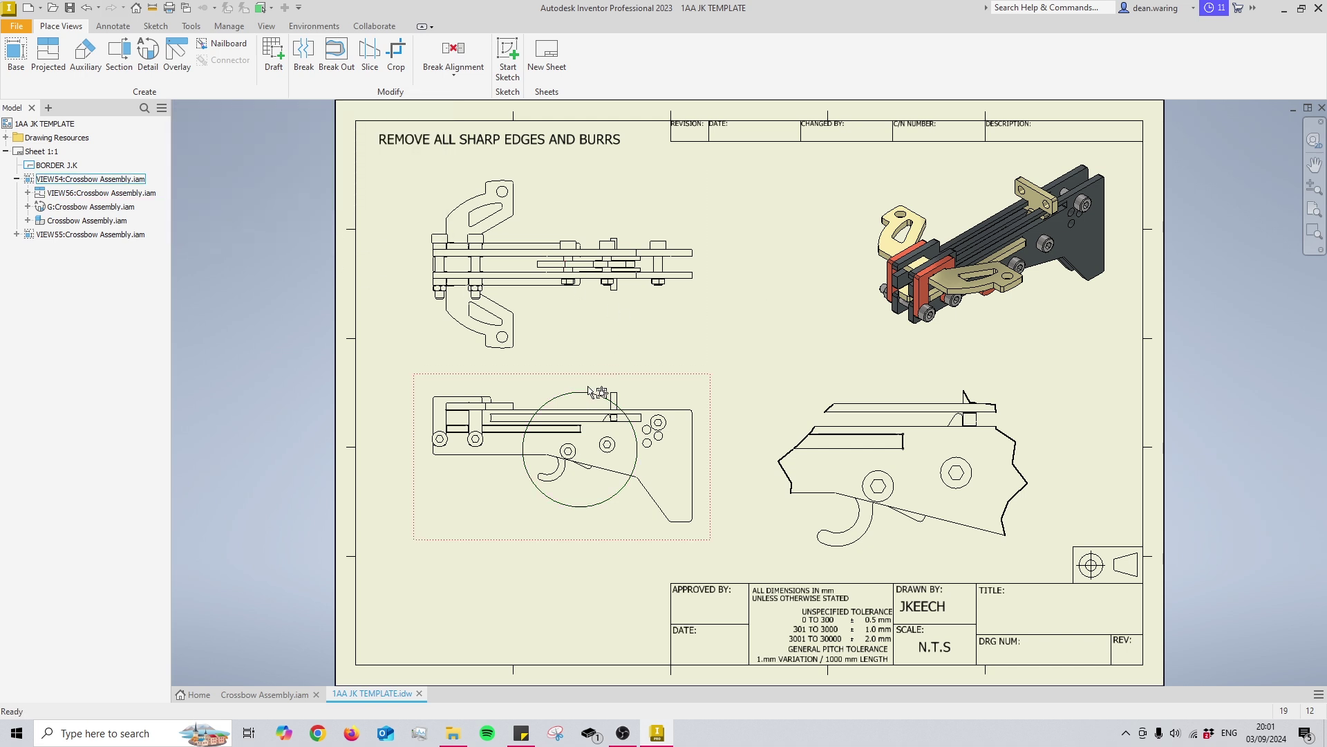
key(Delete)
Confirm the deletion and start a new detail view from the lower side view.
click(650, 396)
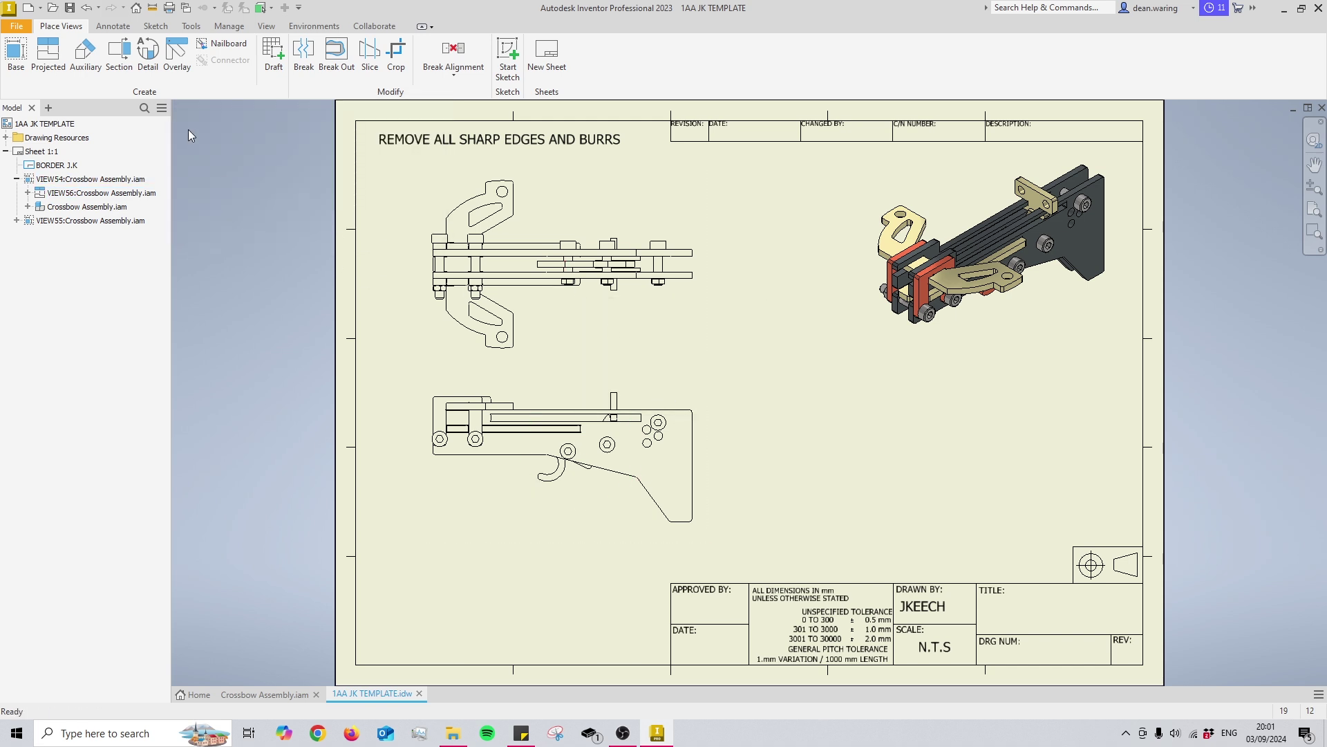
click(148, 55)
click(593, 449)
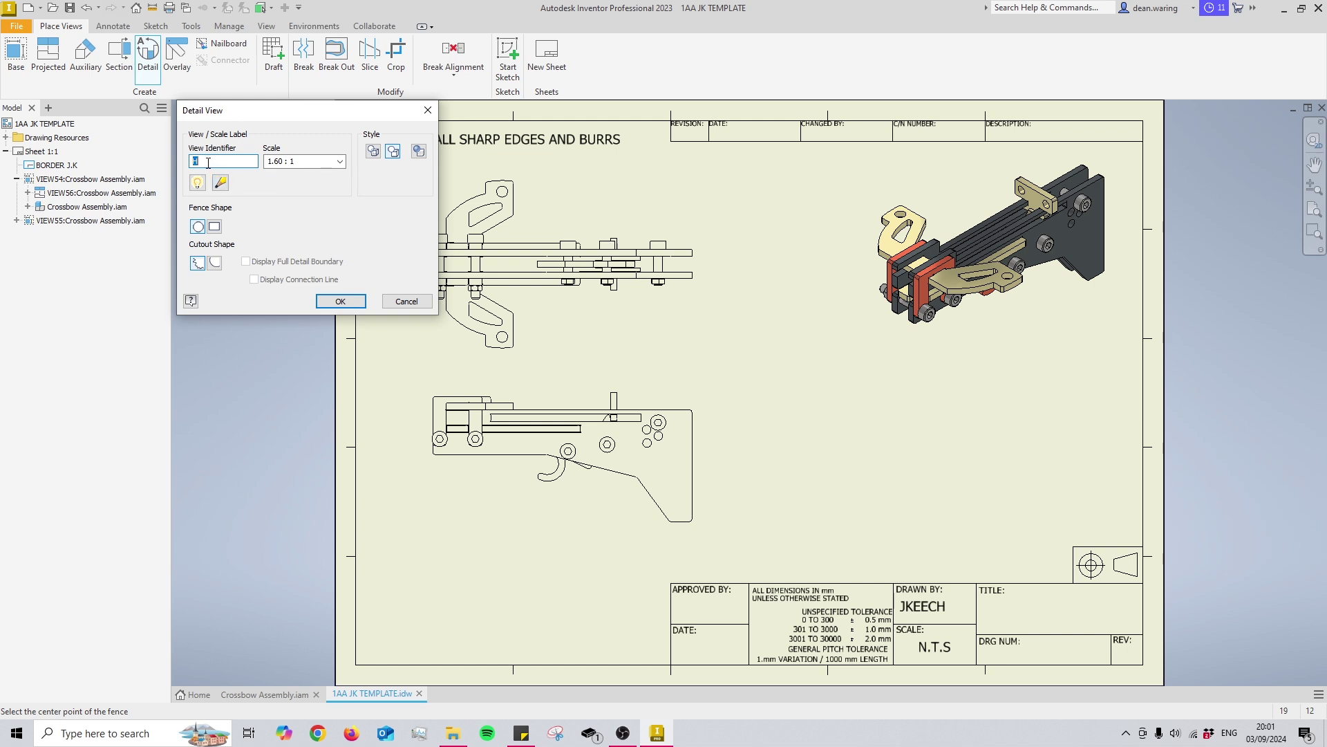
Name the detail h, hide its label, use Hidden Line style, and fence the trigger.
key(Tab)
key(shift+Tab)
key(BackSpace)
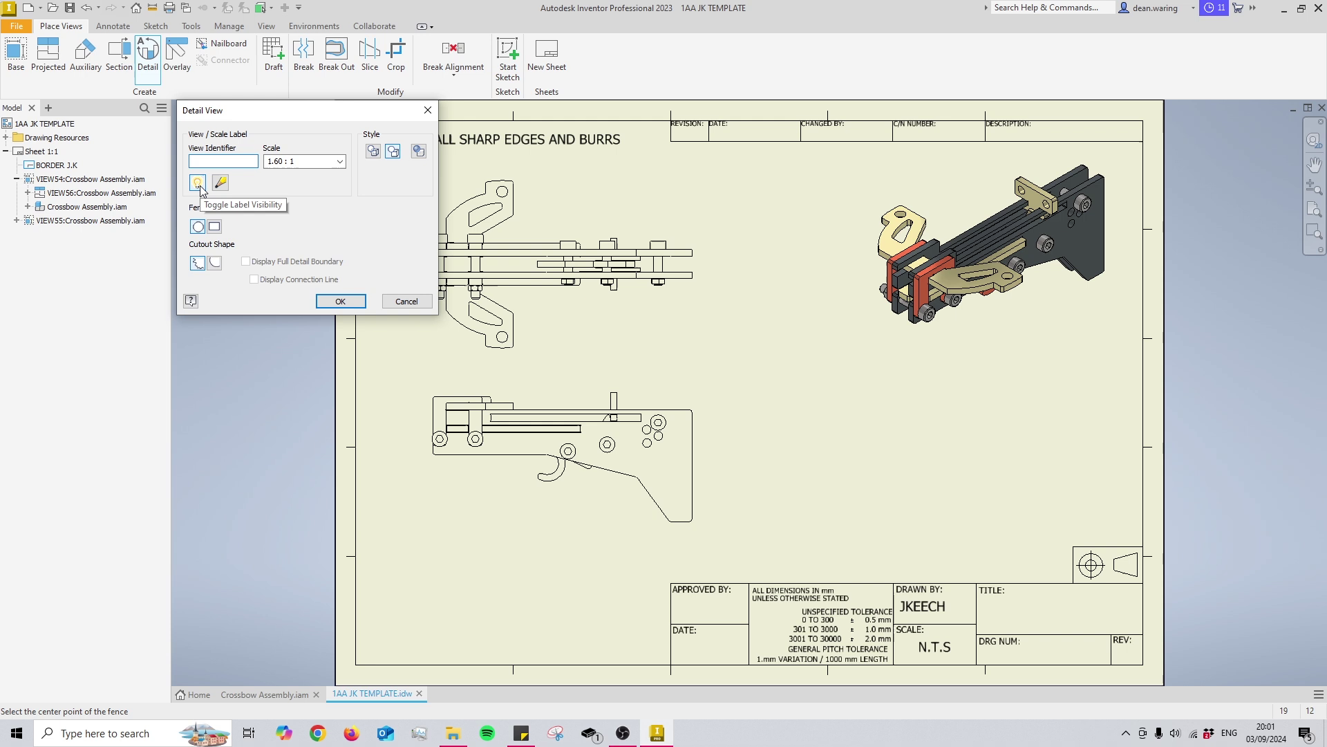
click(199, 184)
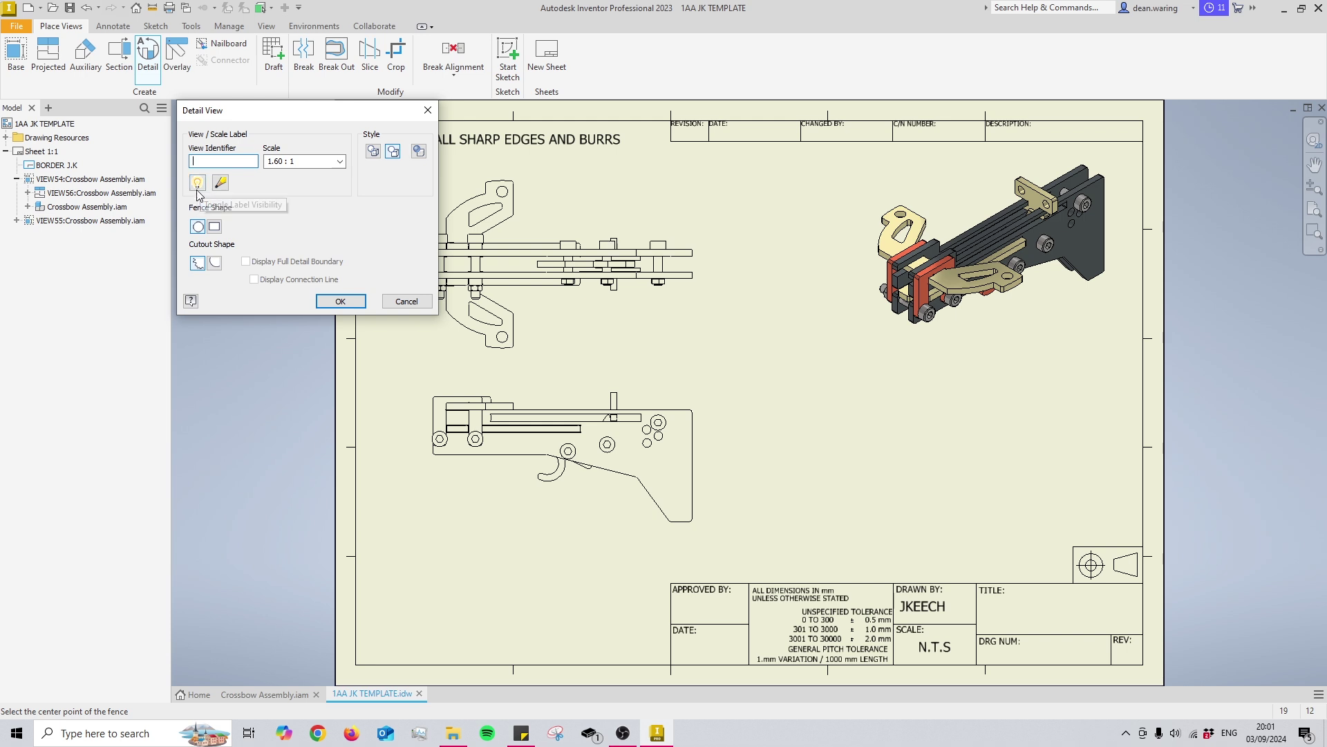
text(h)
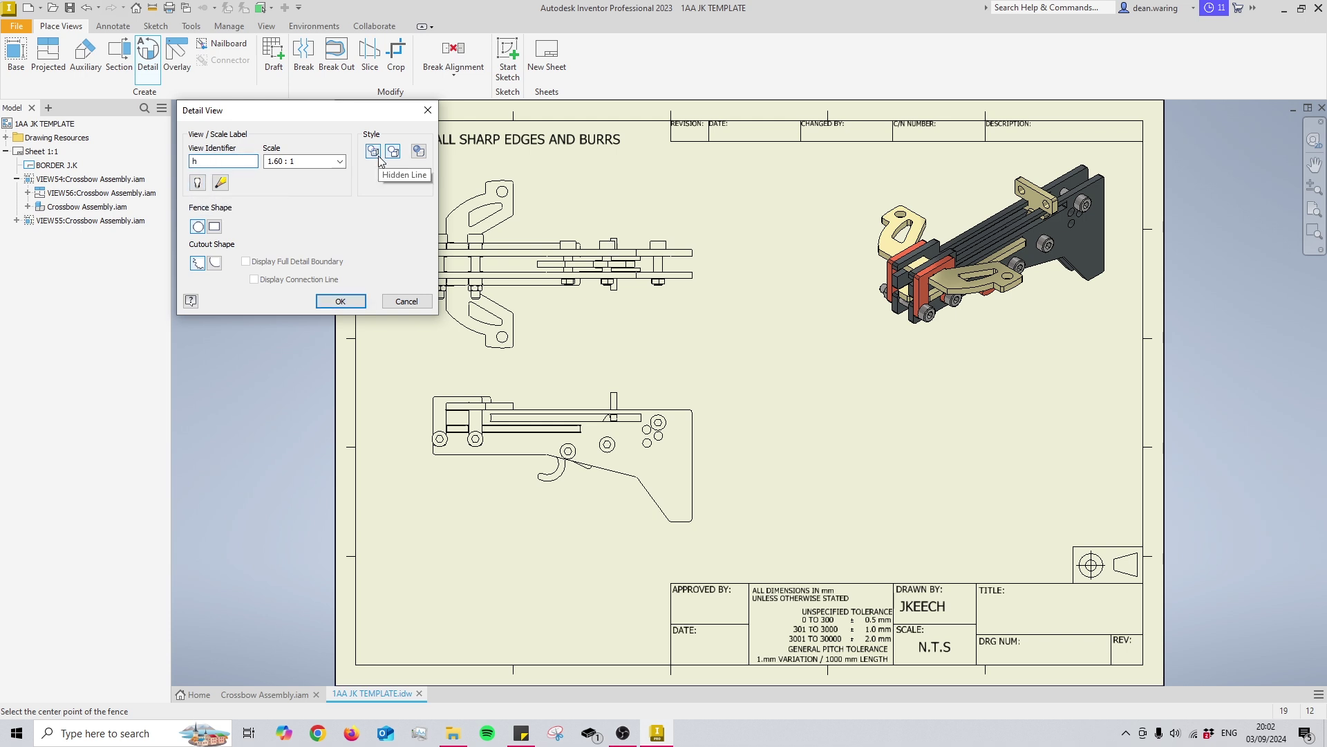
click(380, 161)
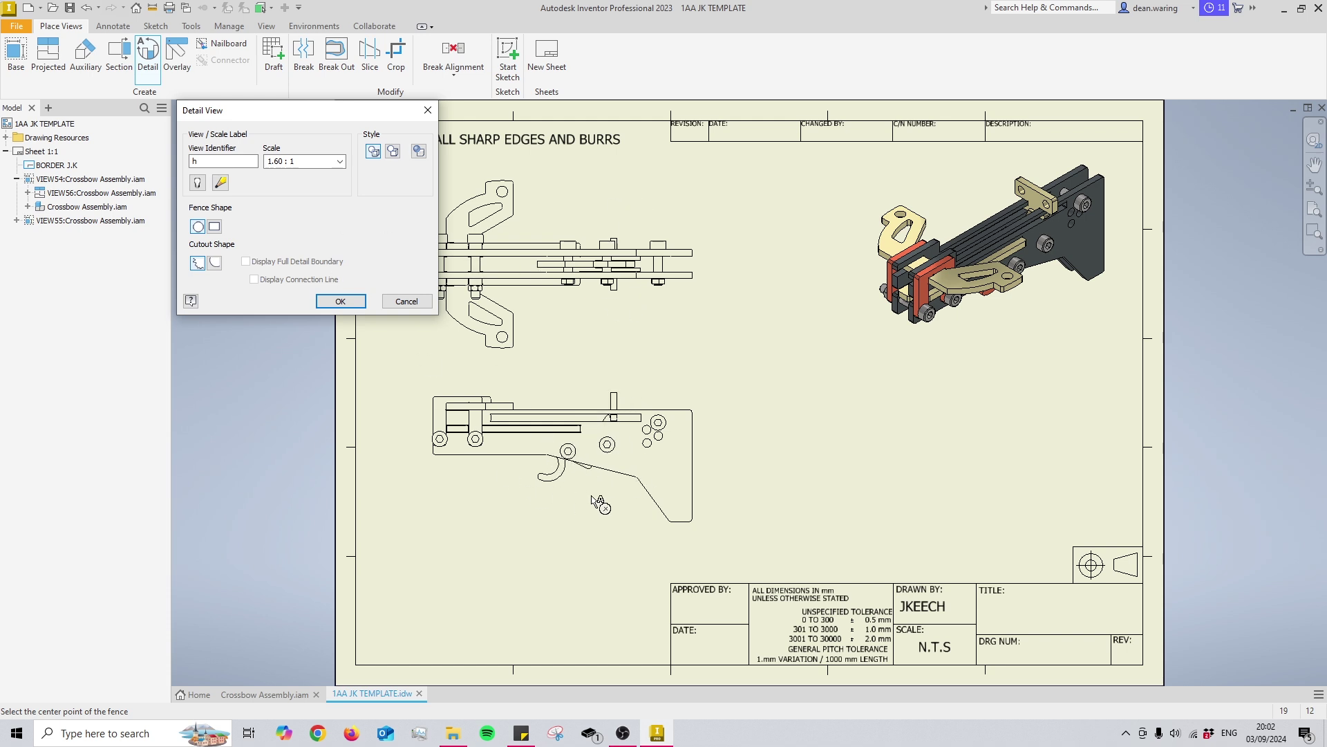
click(582, 455)
click(635, 456)
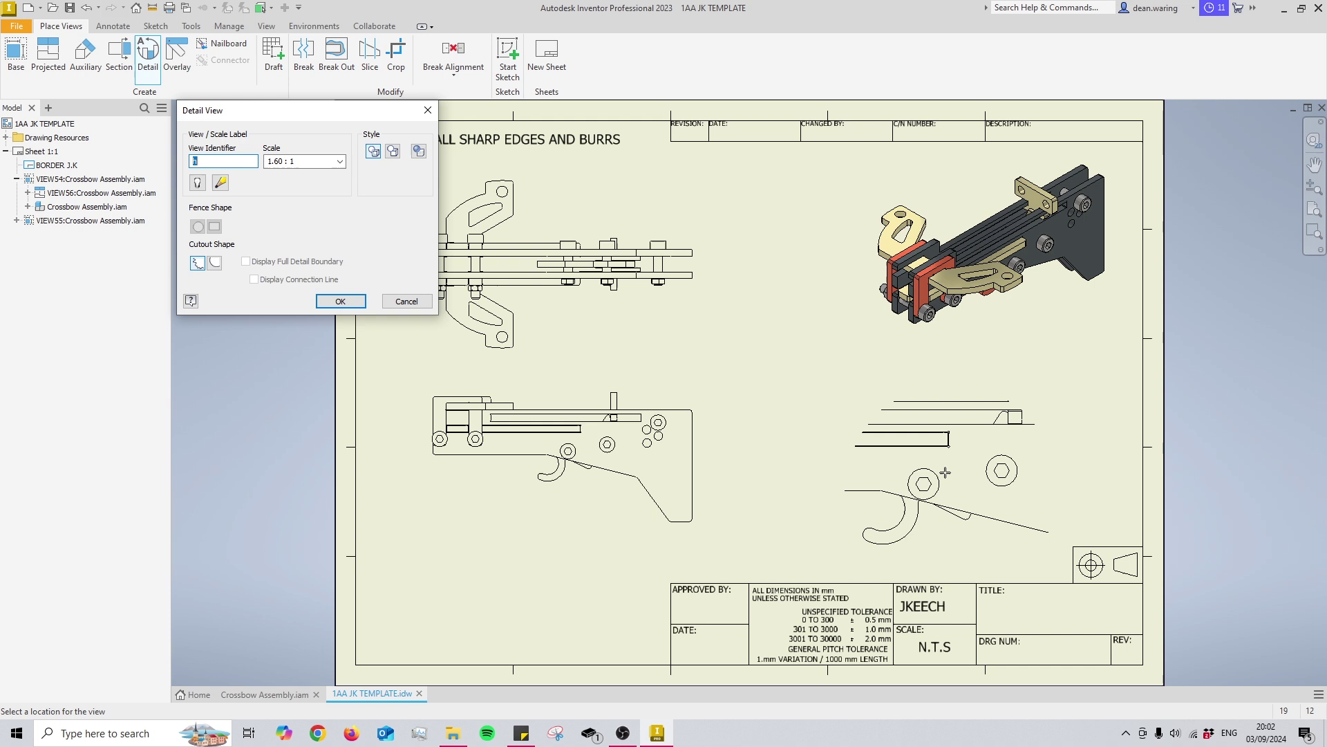
Place detail view h at lower right, move its letter below the circle, and clear its caption.
click(881, 470)
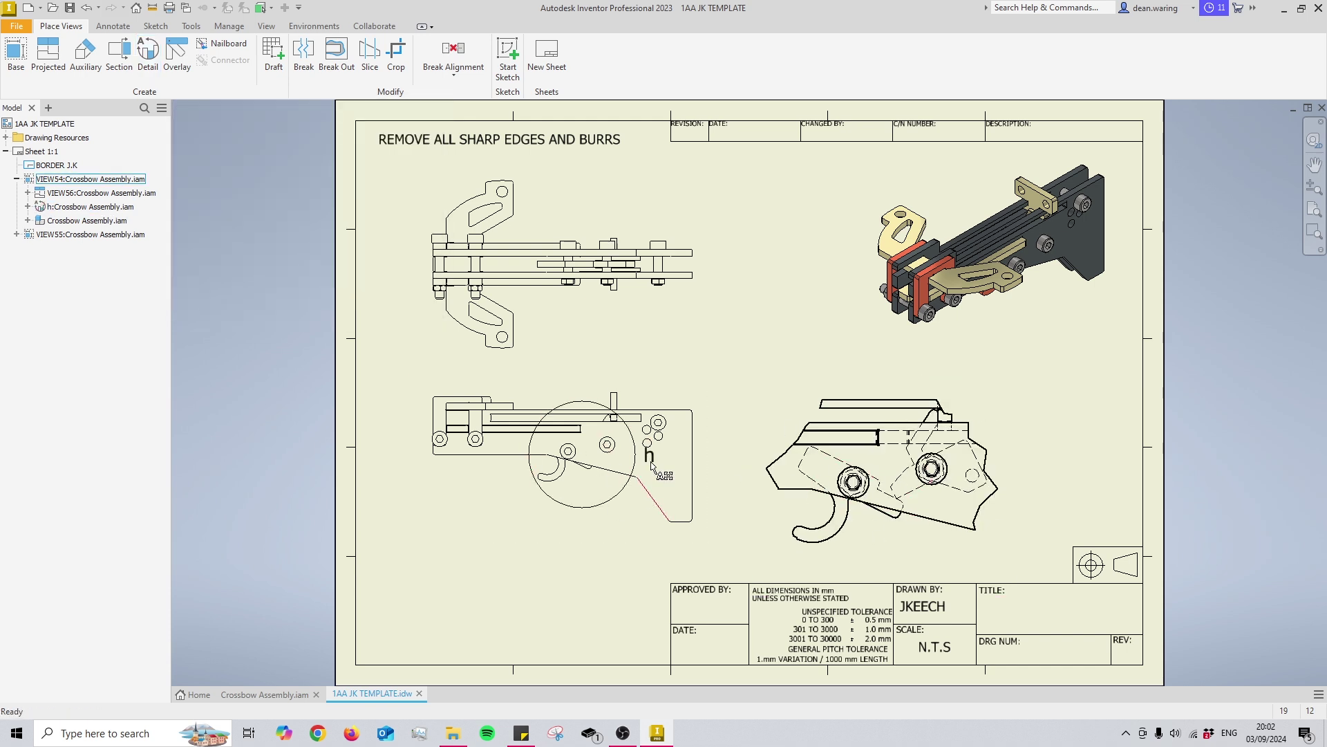
drag(793, 391, 805, 394)
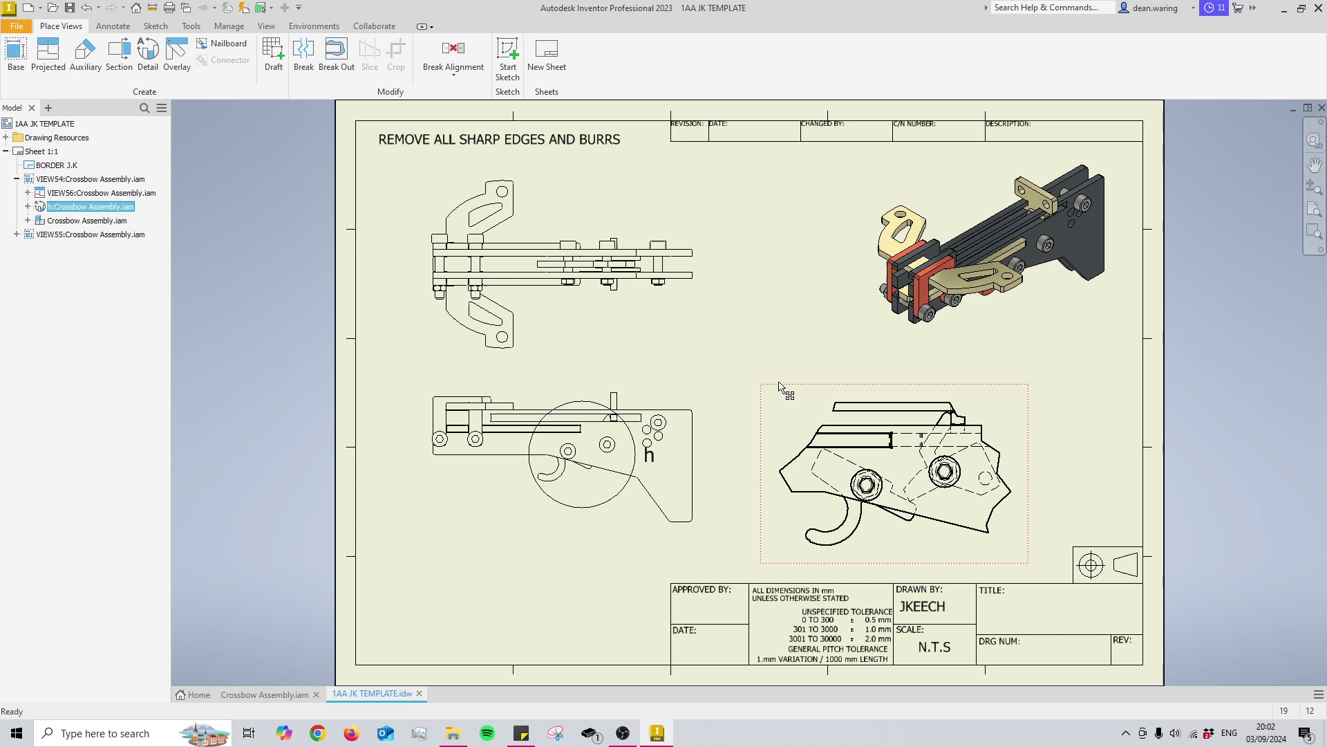
drag(648, 463, 612, 525)
double_click(612, 524)
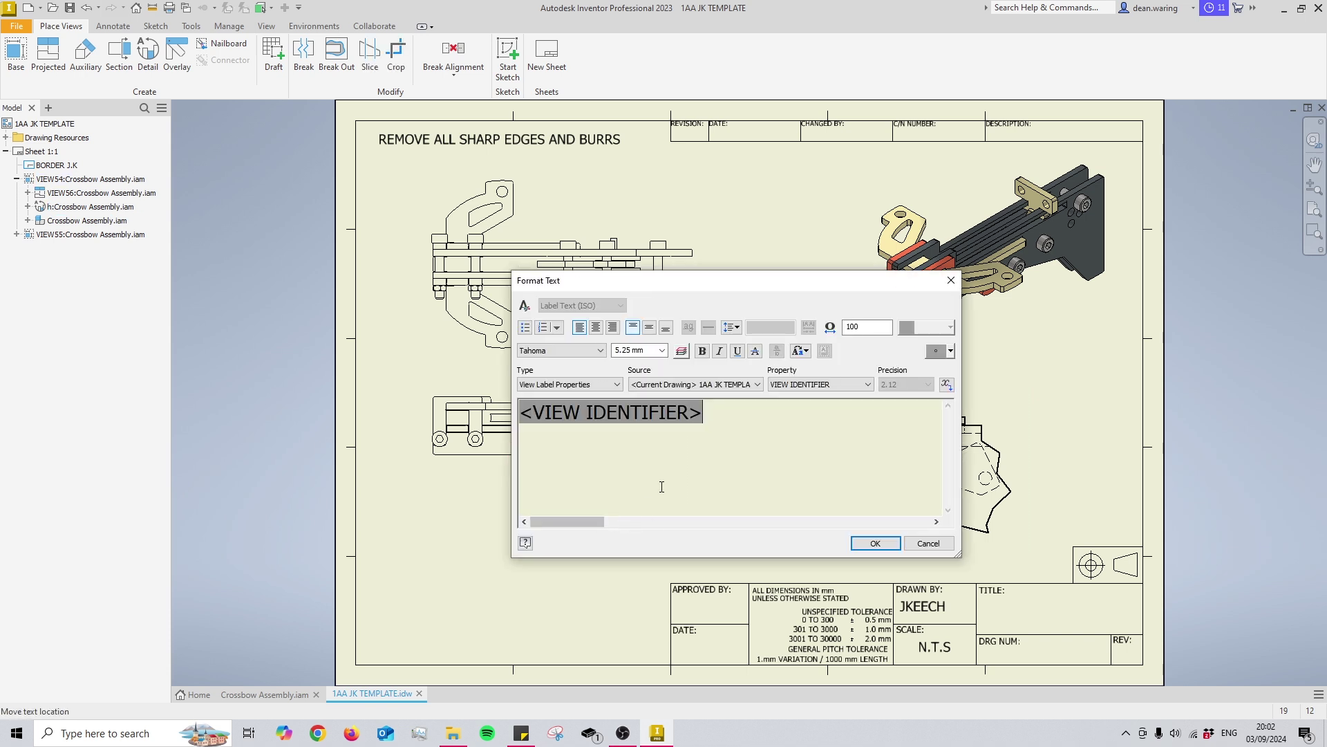
key(ctrl+a)
key(Delete)
click(872, 568)
Open Edge Properties for the trigger detail view and close it unchanged.
click(765, 430)
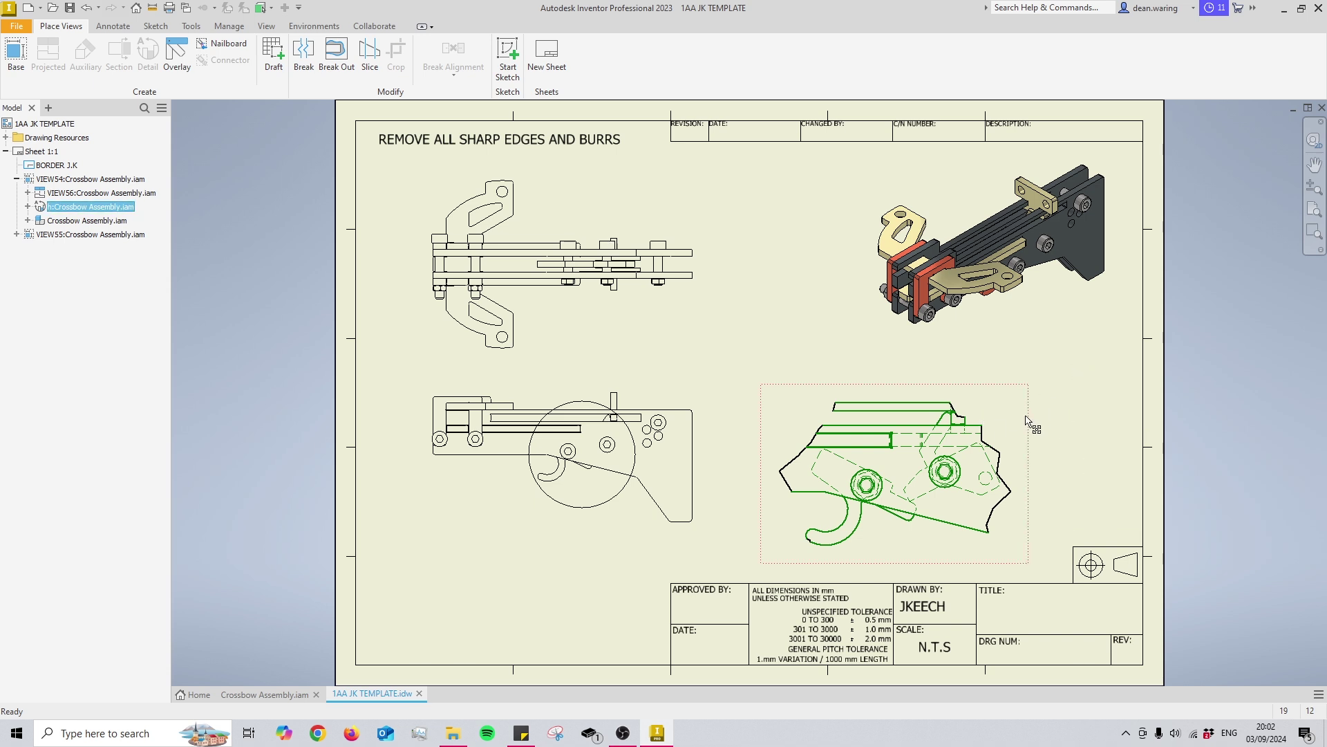
right_click(897, 461)
click(926, 564)
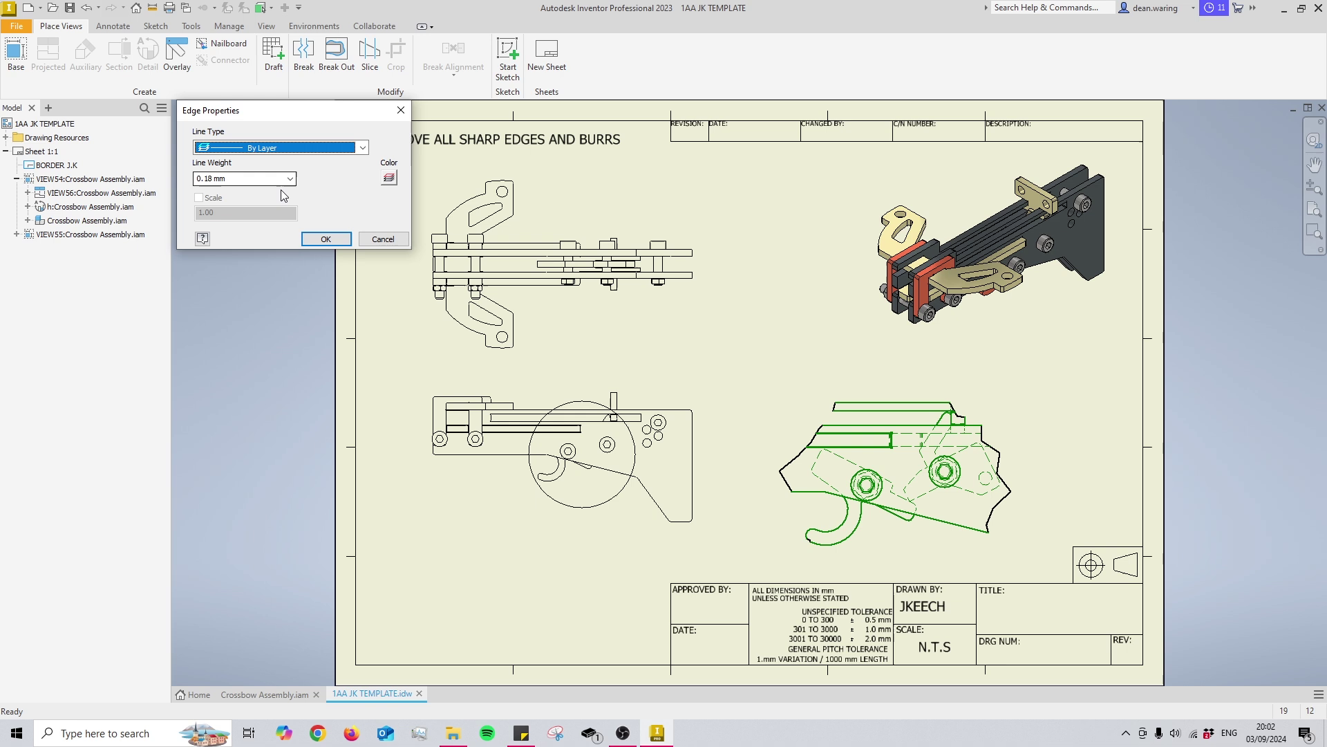
click(326, 239)
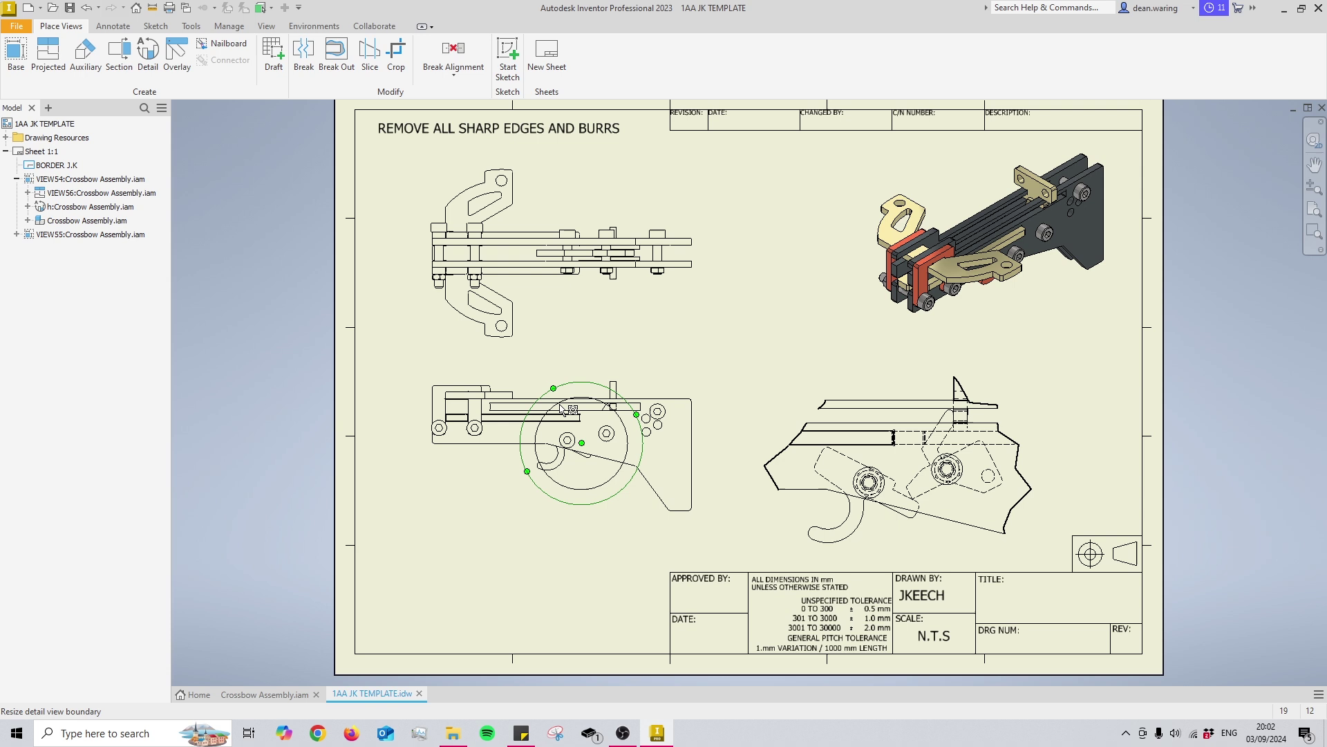
Shrink the fence circle tighter around the trigger.
mouse_move(558, 393)
mouse_down()
mouse_move(563, 407)
mouse_move(565, 385)
mouse_up()
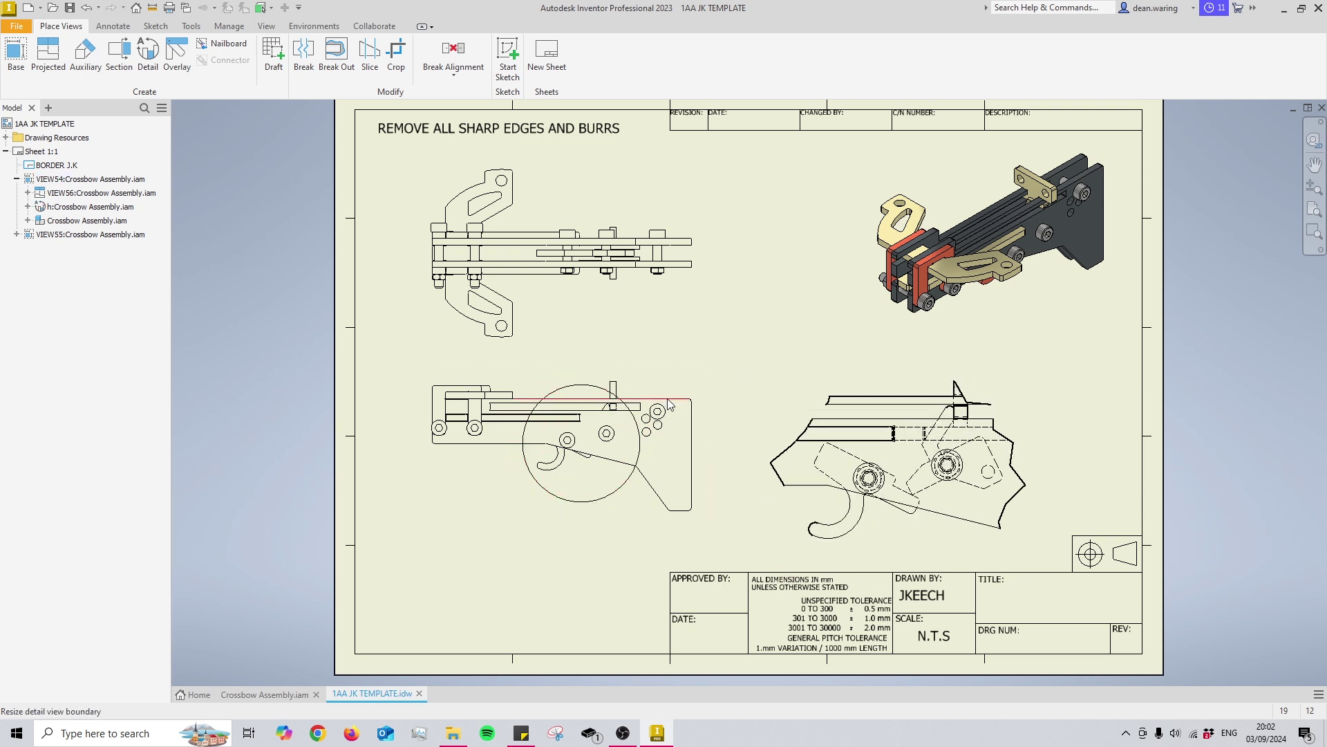
click(1002, 515)
double_click(1003, 515)
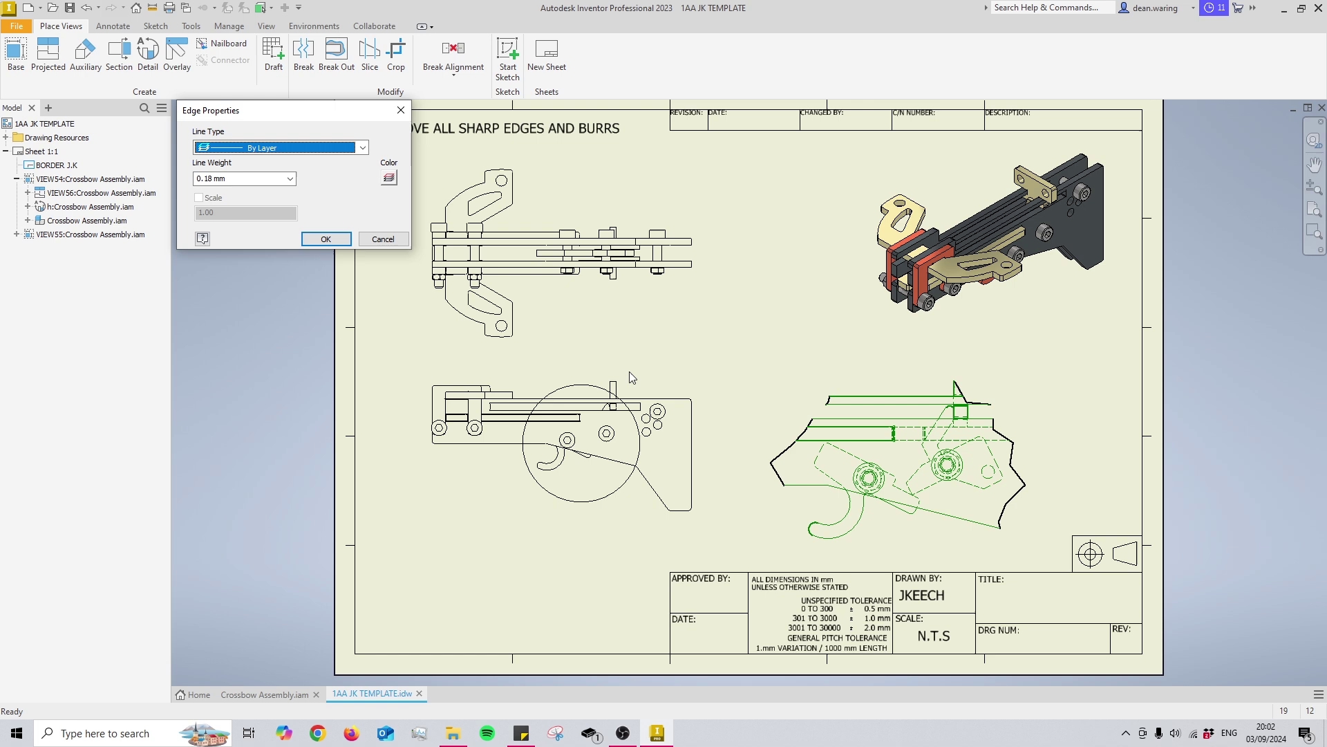
key(Escape)
Open the fence circle's Edit Detail Properties and close it.
right_click(599, 391)
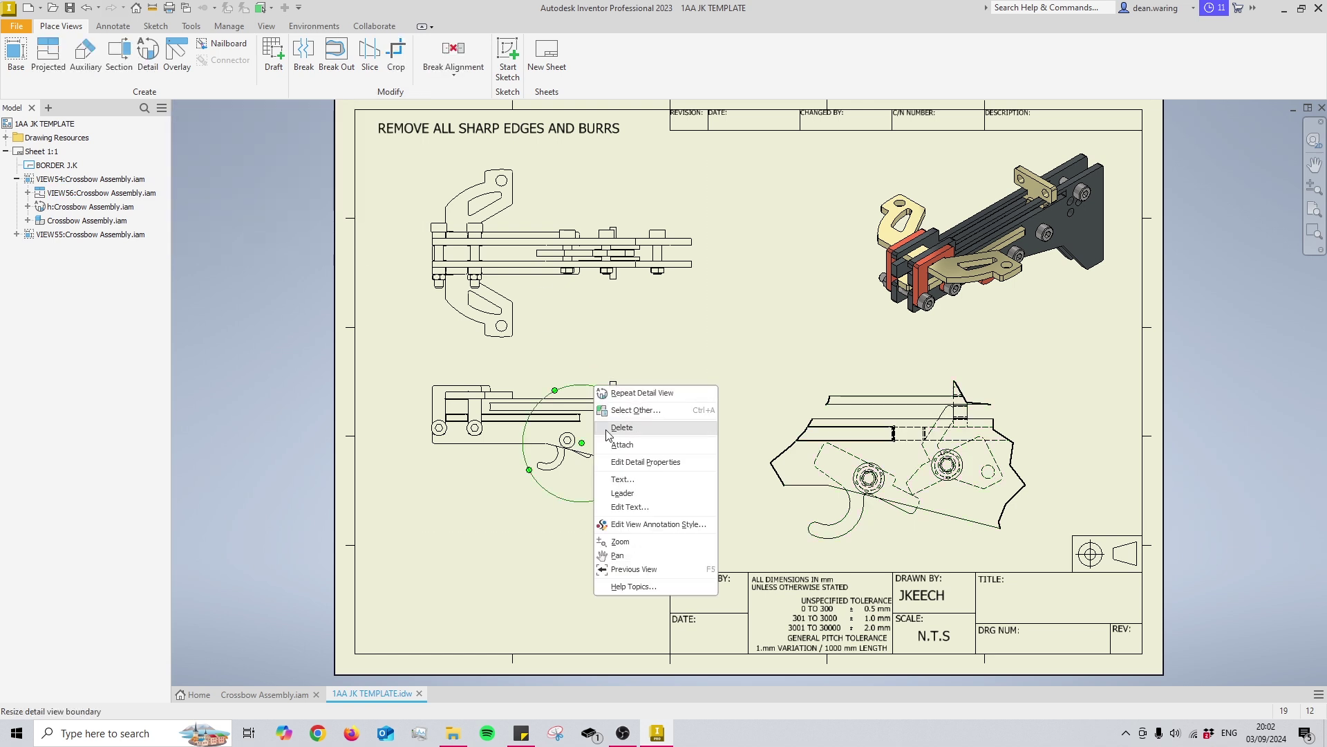
click(623, 464)
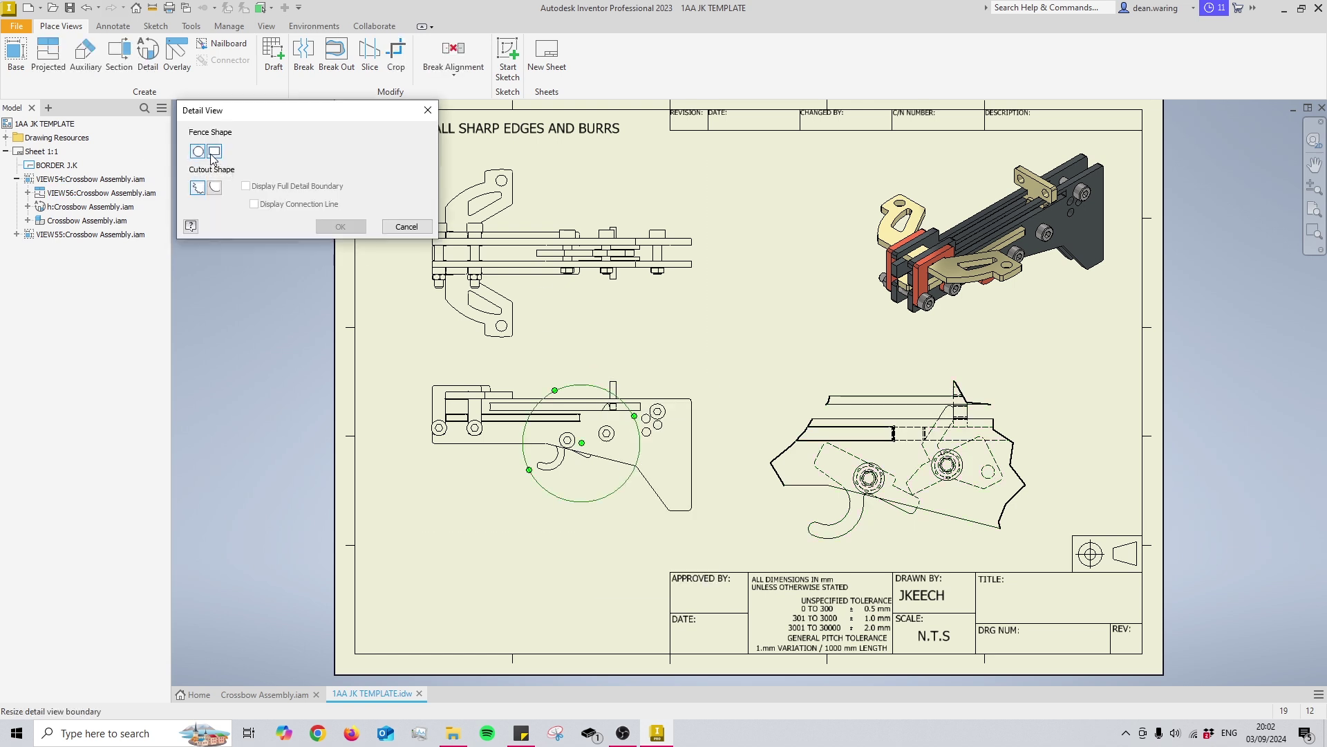
key(Escape)
Switch the detail fence shape to rectangular.
right_click(594, 391)
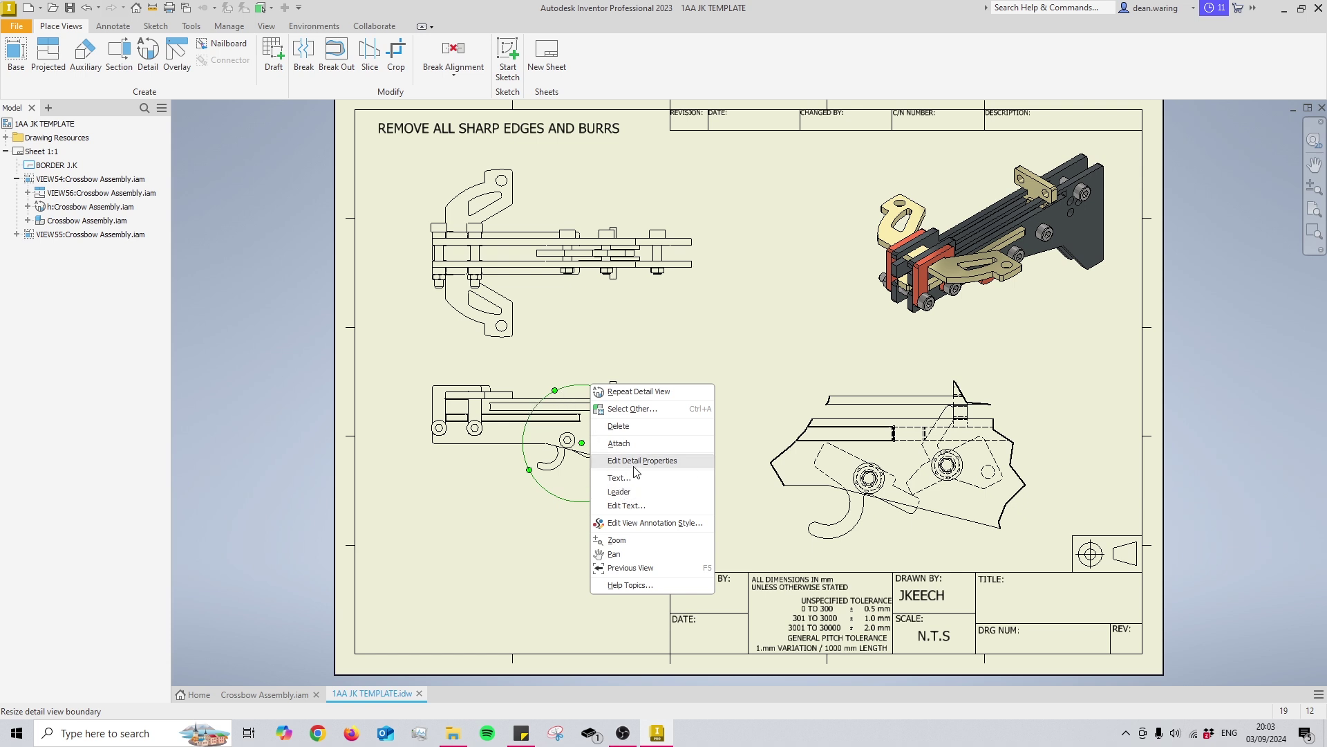
click(637, 461)
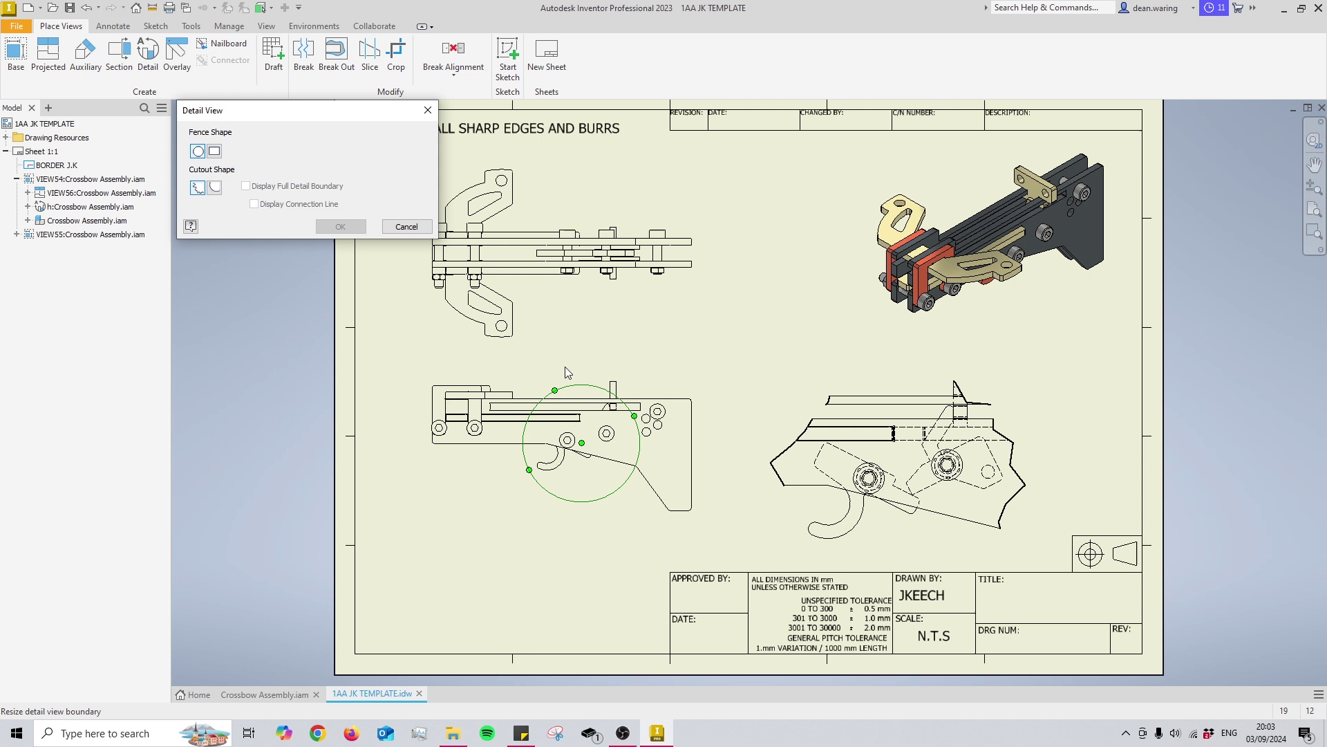
click(215, 155)
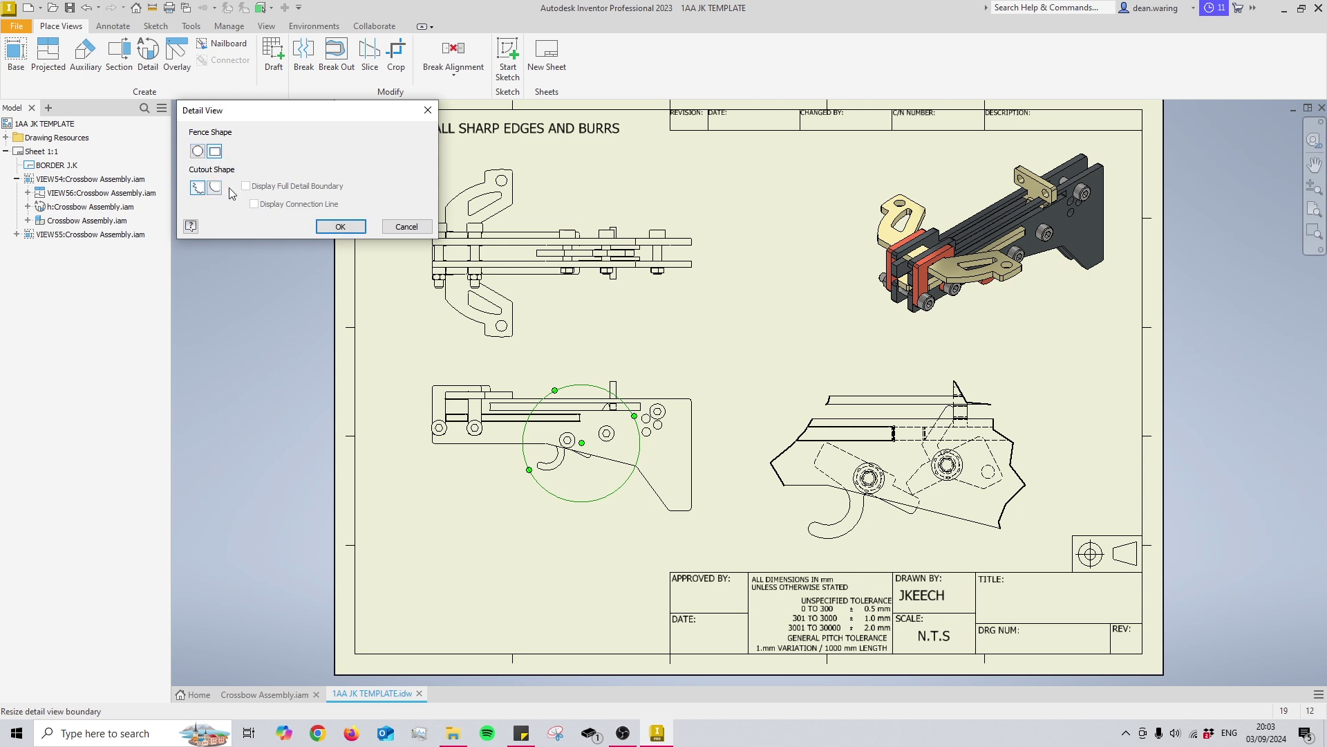
click(339, 227)
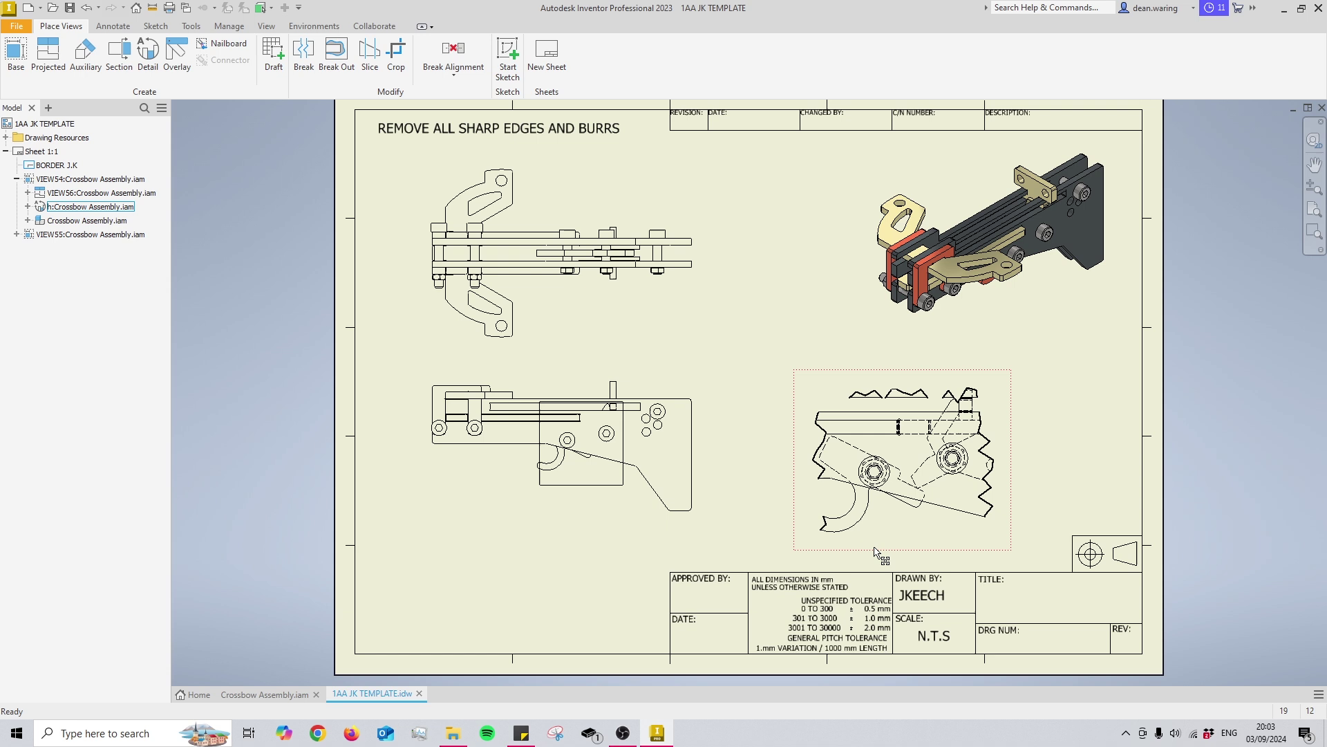
Give the detail view a smooth cutout edge.
double_click(611, 484)
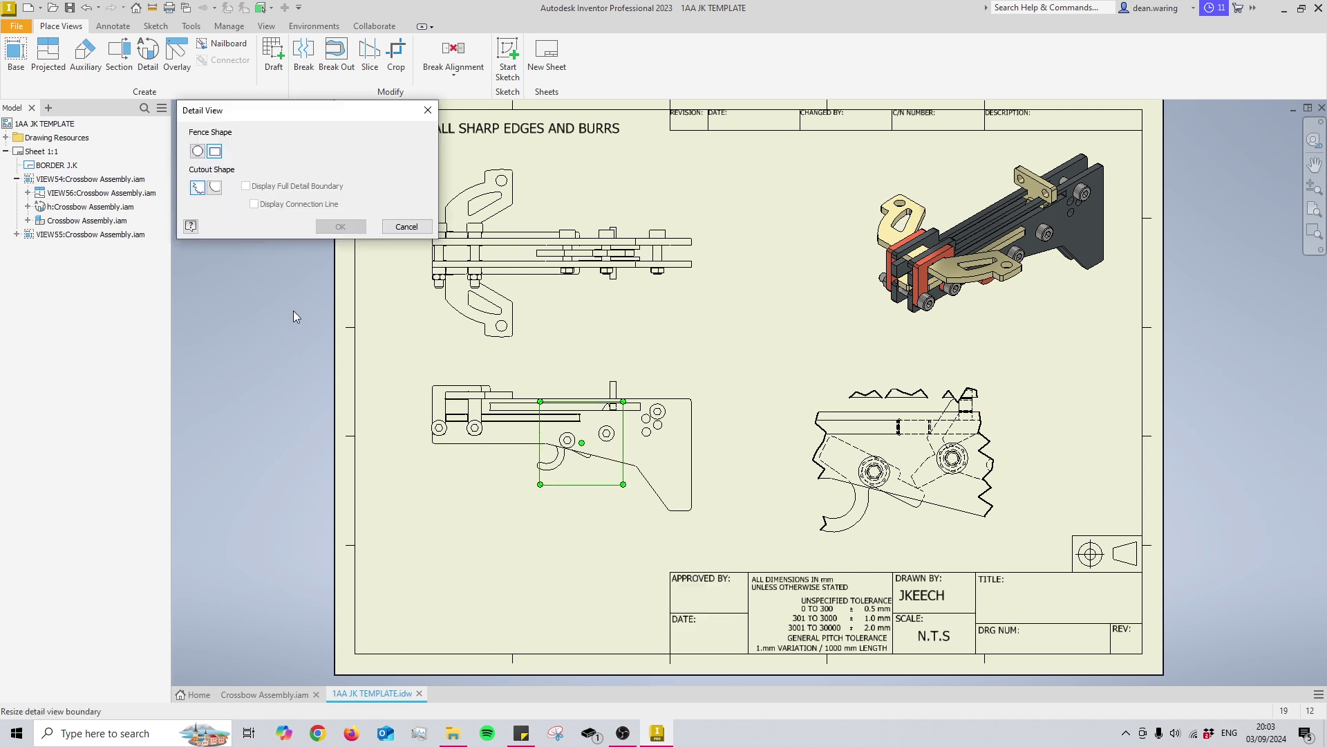
click(215, 189)
click(315, 230)
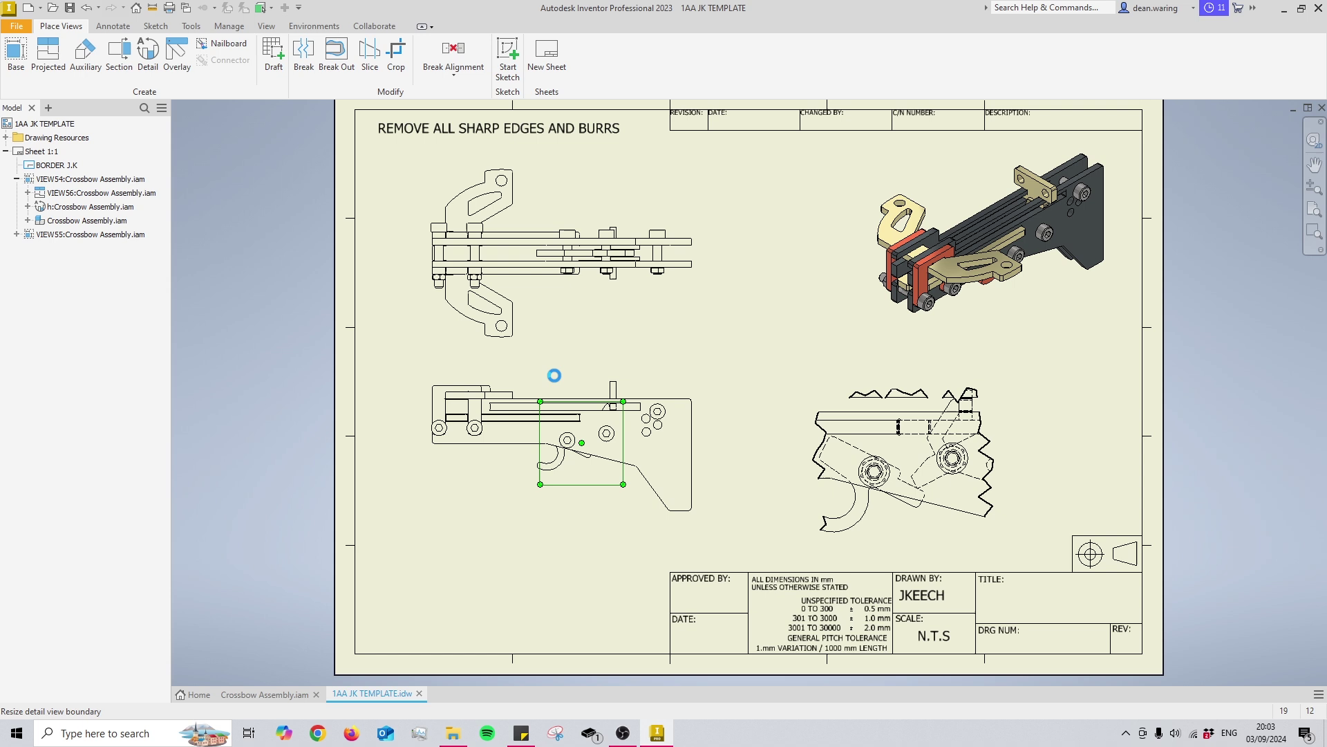
Switch the detail fence shape back to circular.
right_click(602, 495)
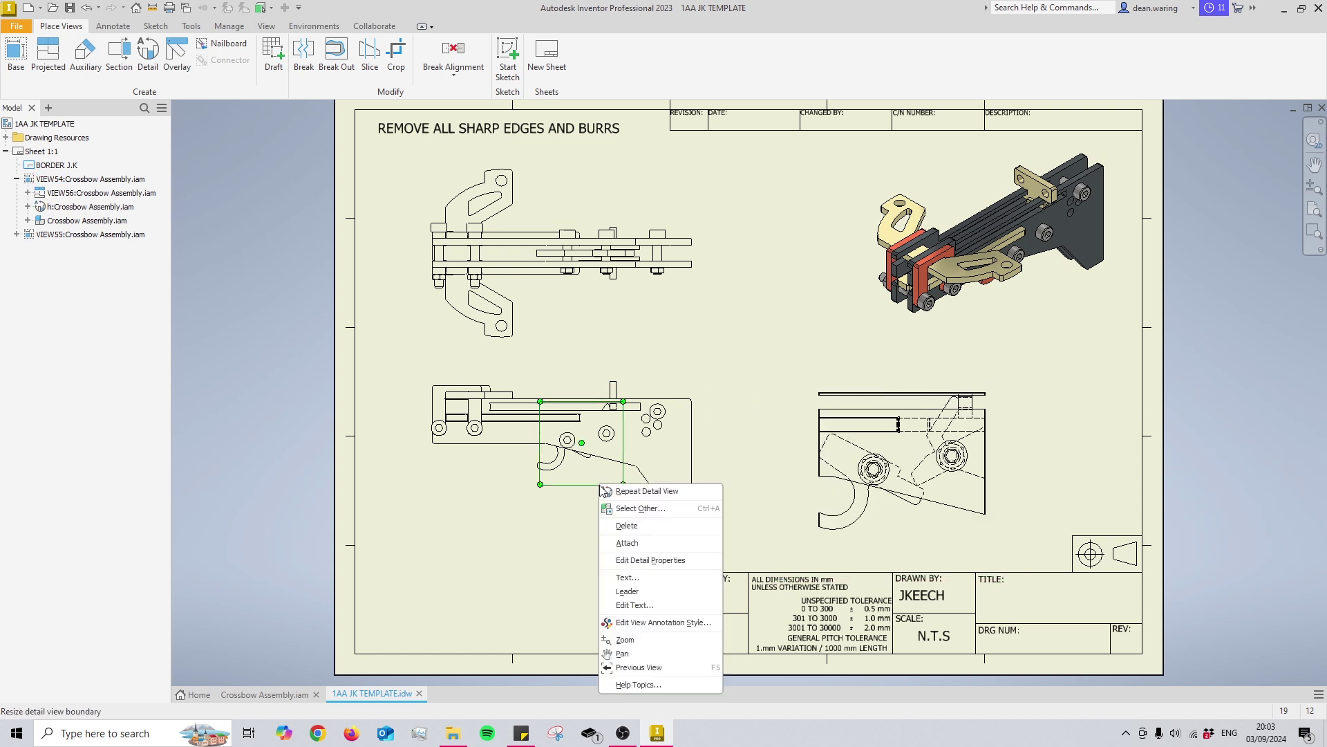
click(629, 561)
click(199, 155)
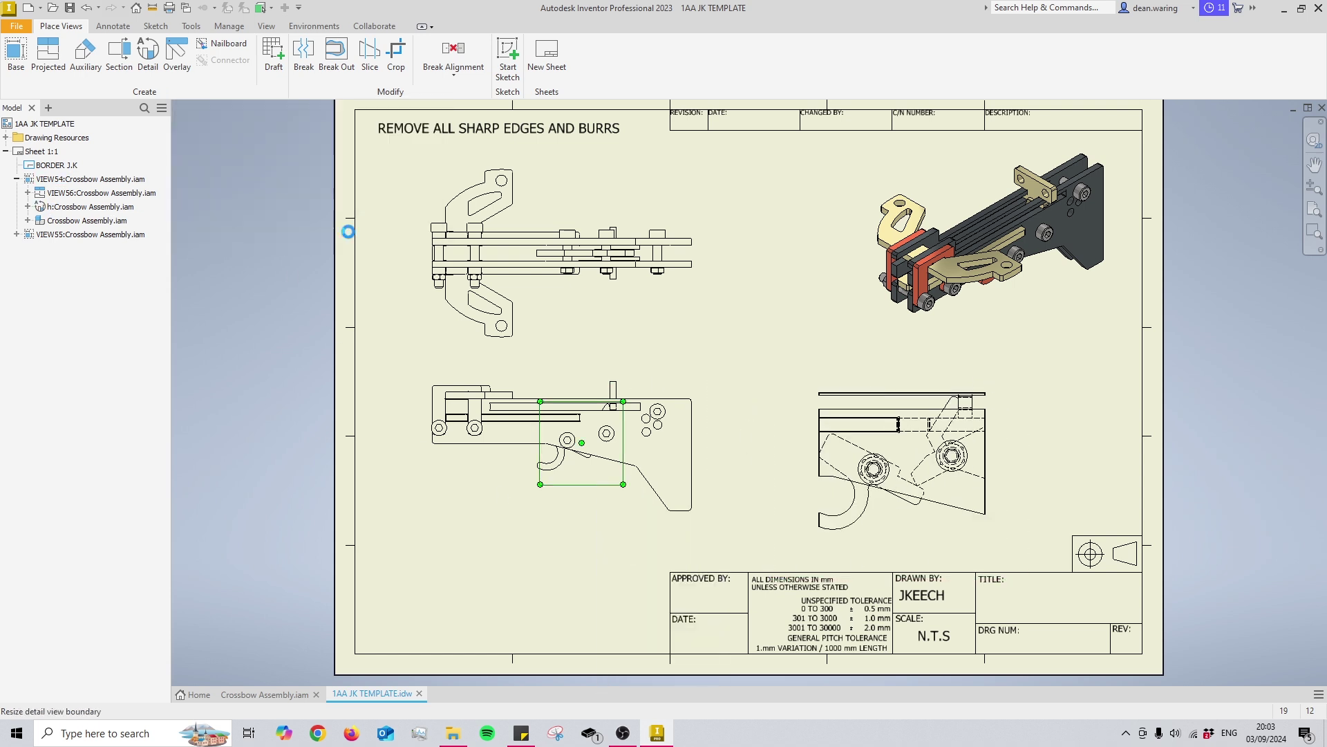
Turn on Display Full Detail Boundary and move detail view h slightly higher.
right_click(642, 457)
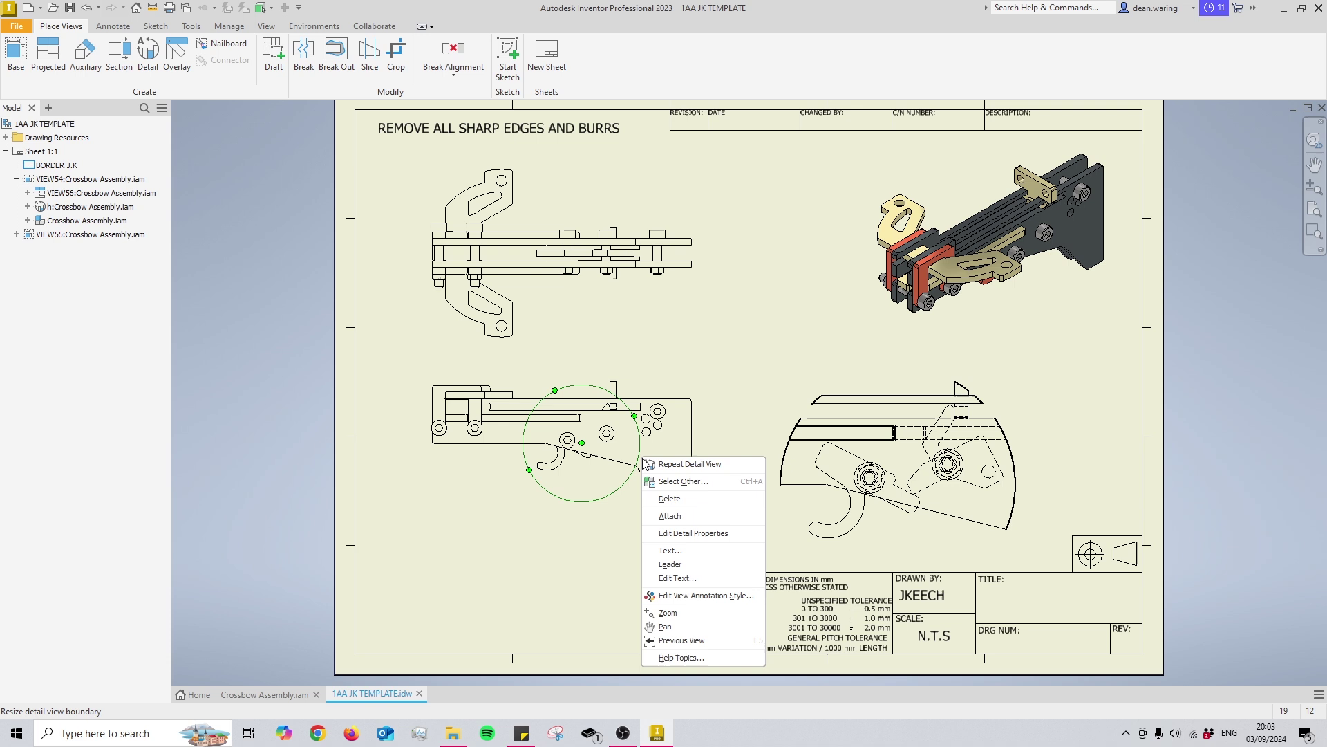
click(684, 537)
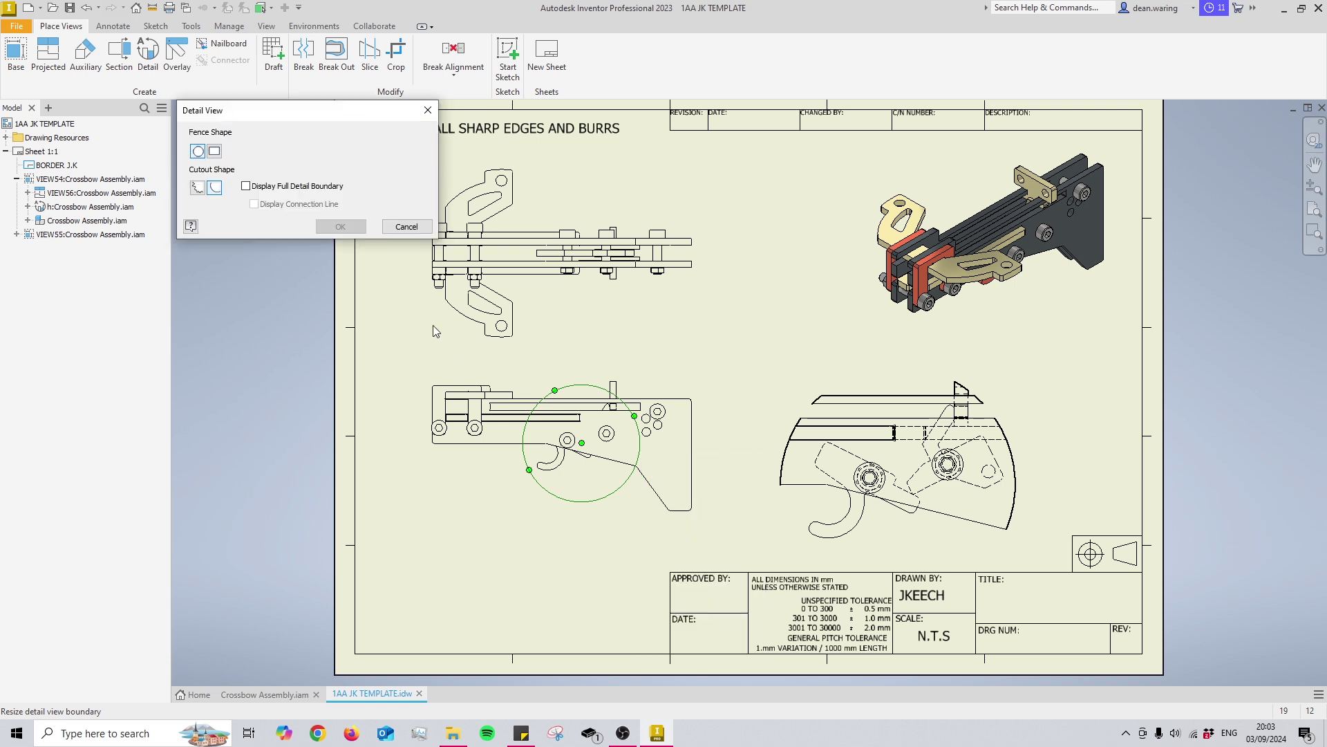
click(249, 187)
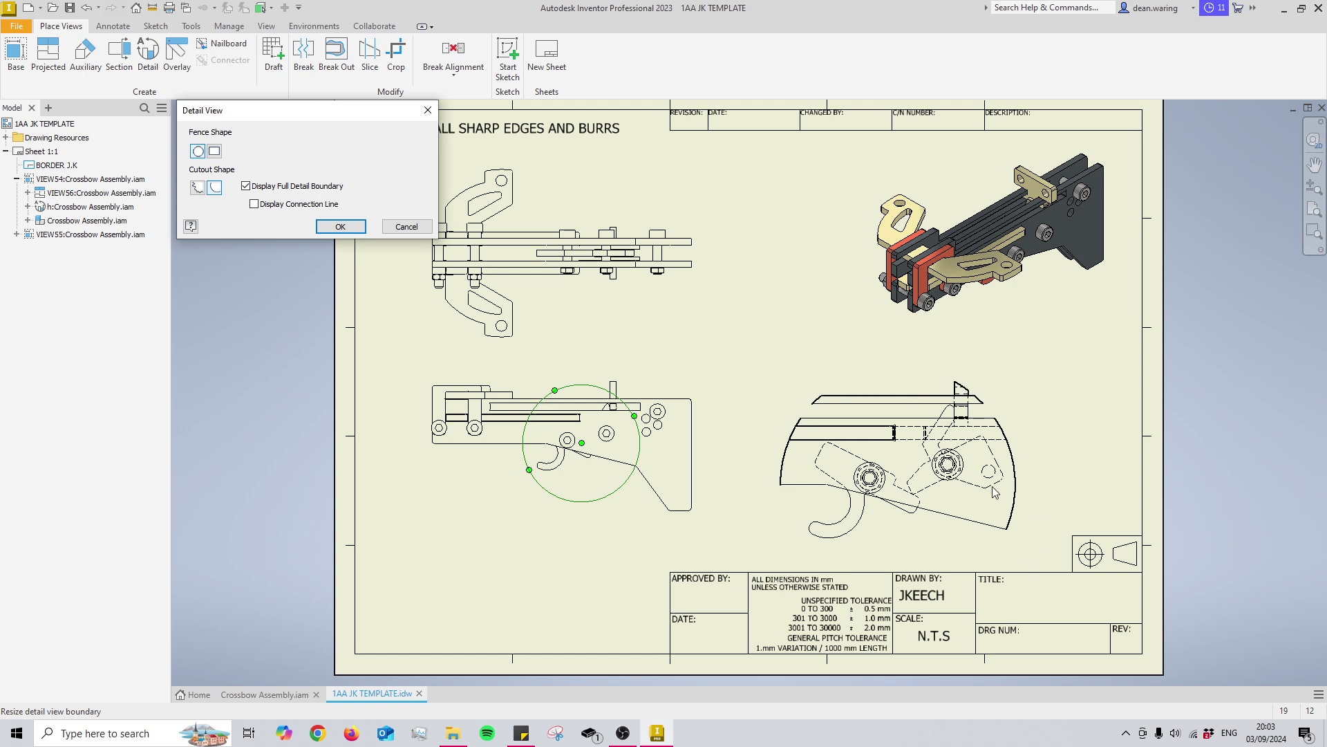
click(340, 226)
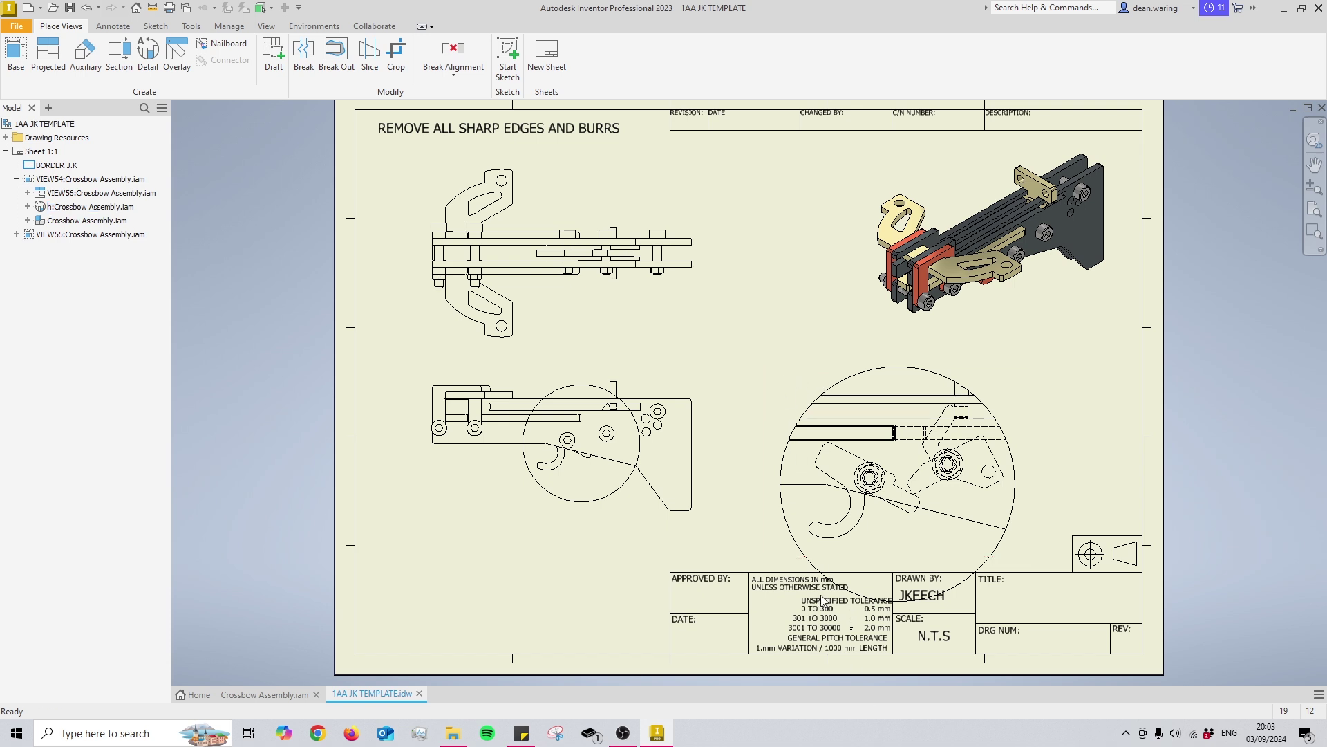
drag(804, 364, 802, 341)
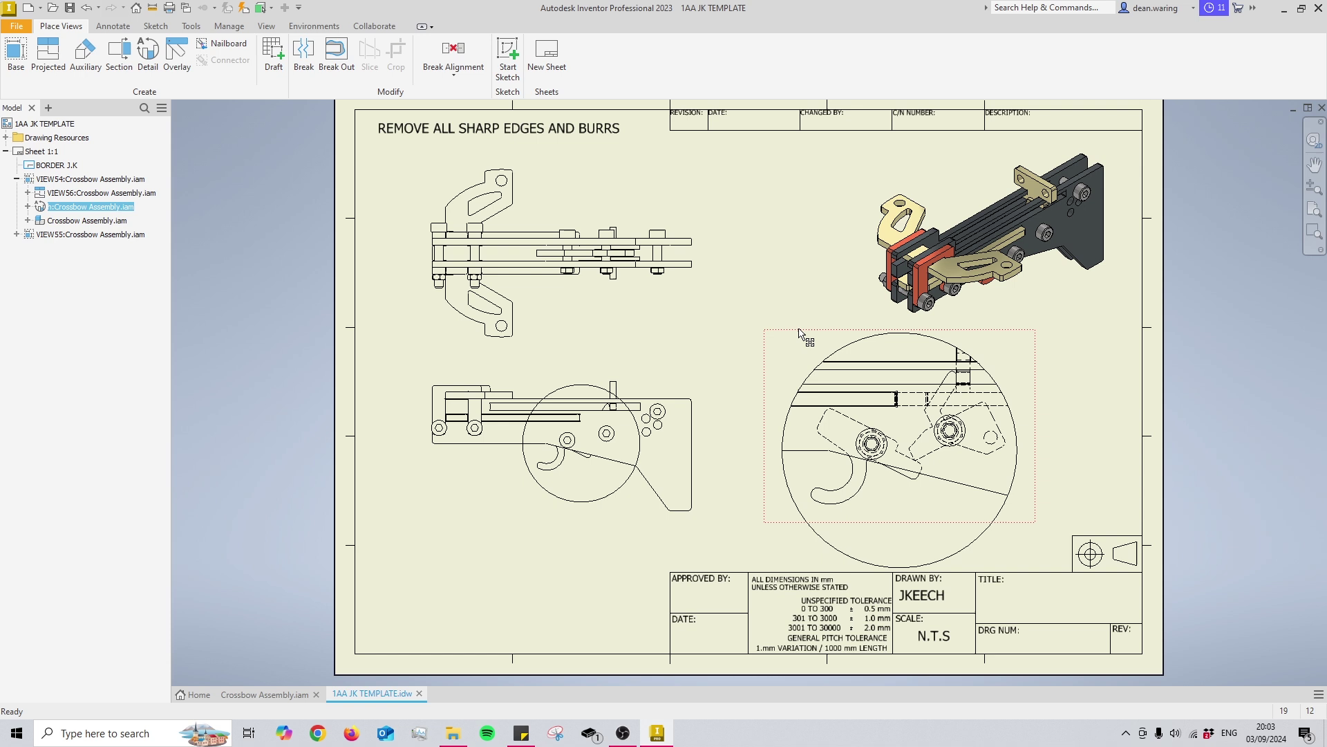
Turn on Display Connection Line for detail view h, then clear the selection.
right_click(598, 501)
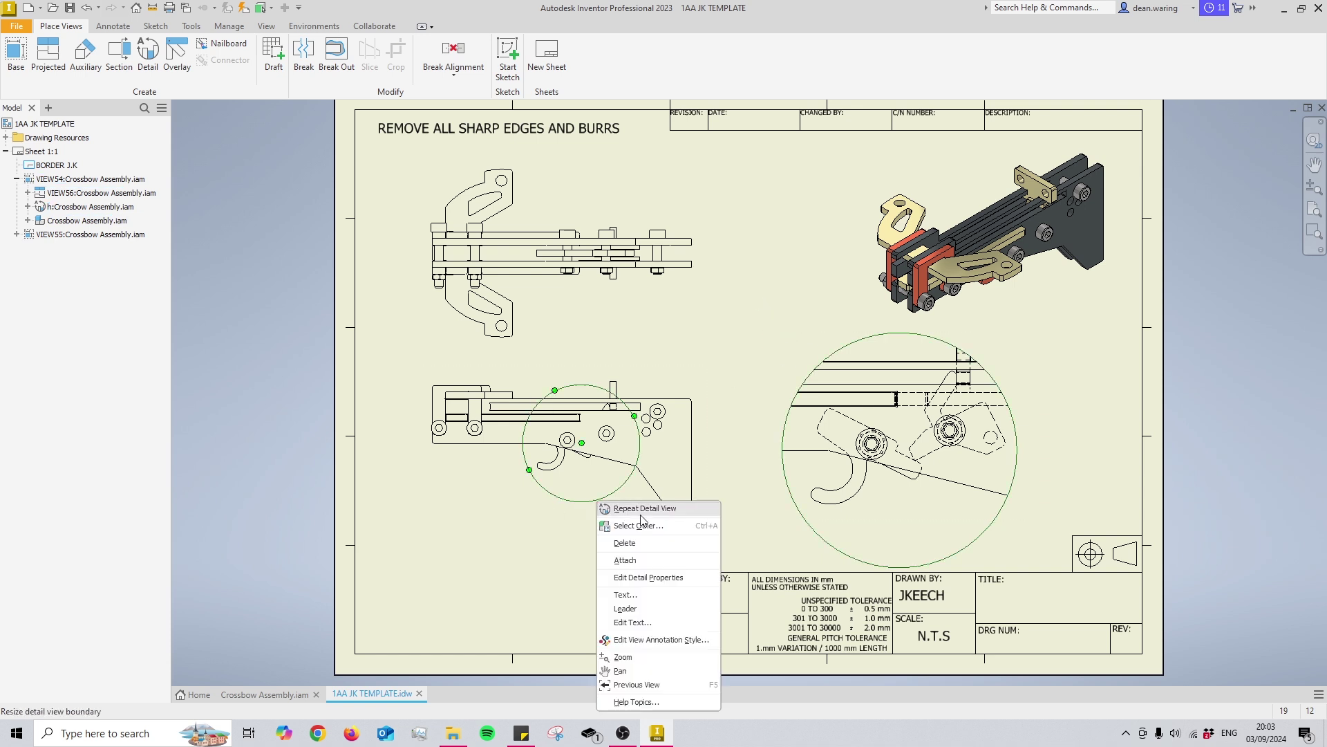
click(648, 578)
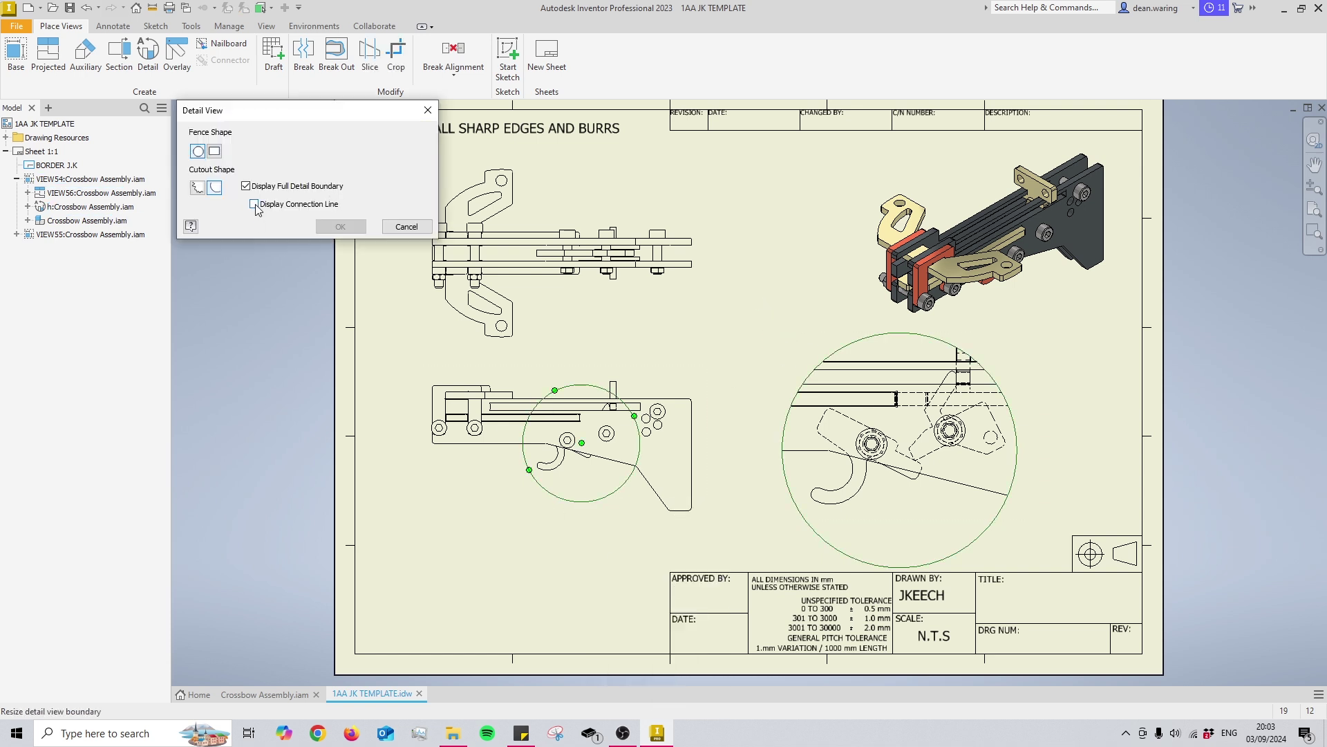
click(254, 204)
click(340, 227)
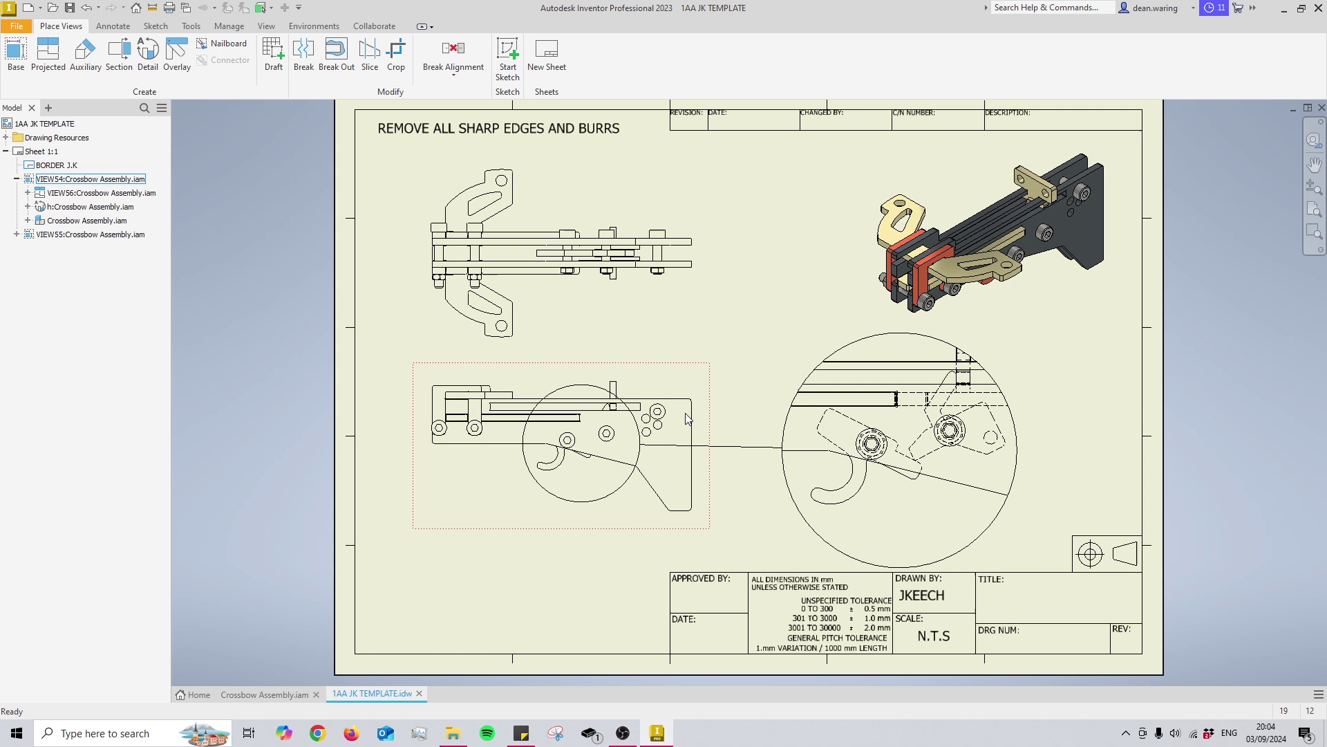
click(694, 447)
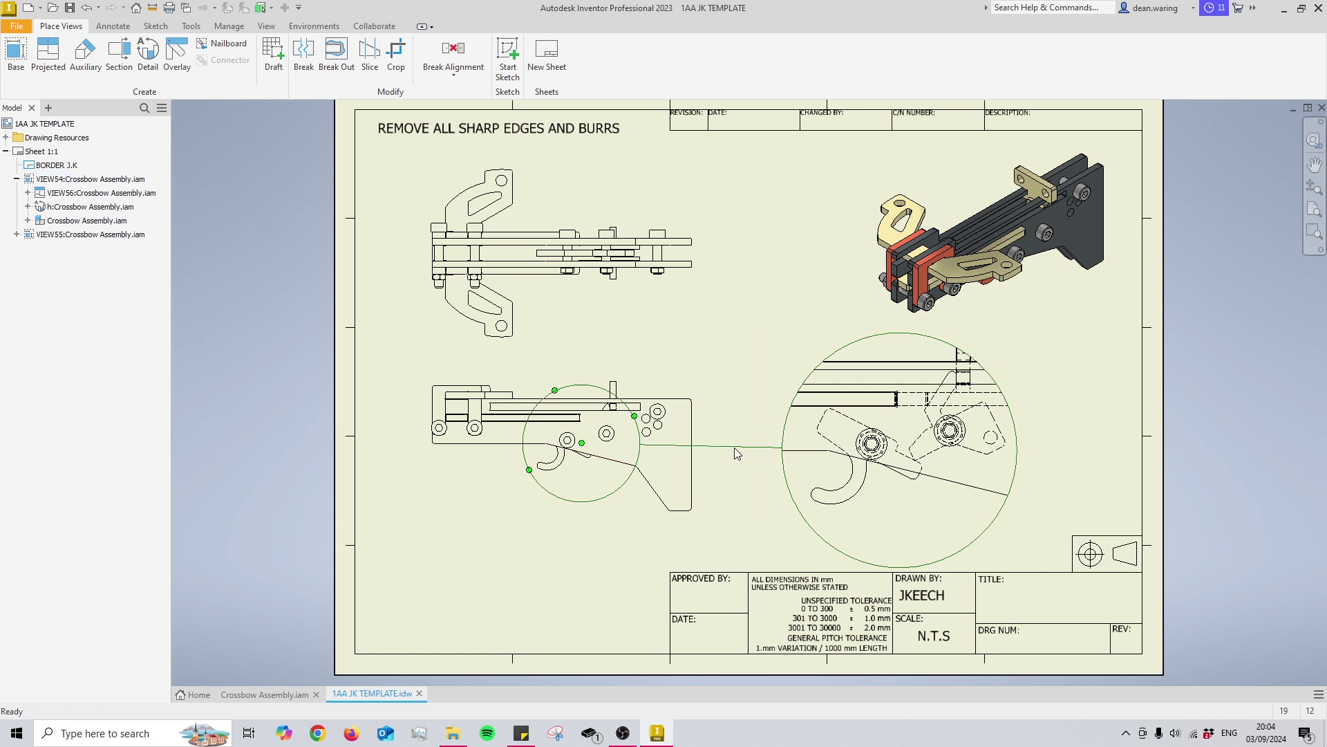
key(Escape)
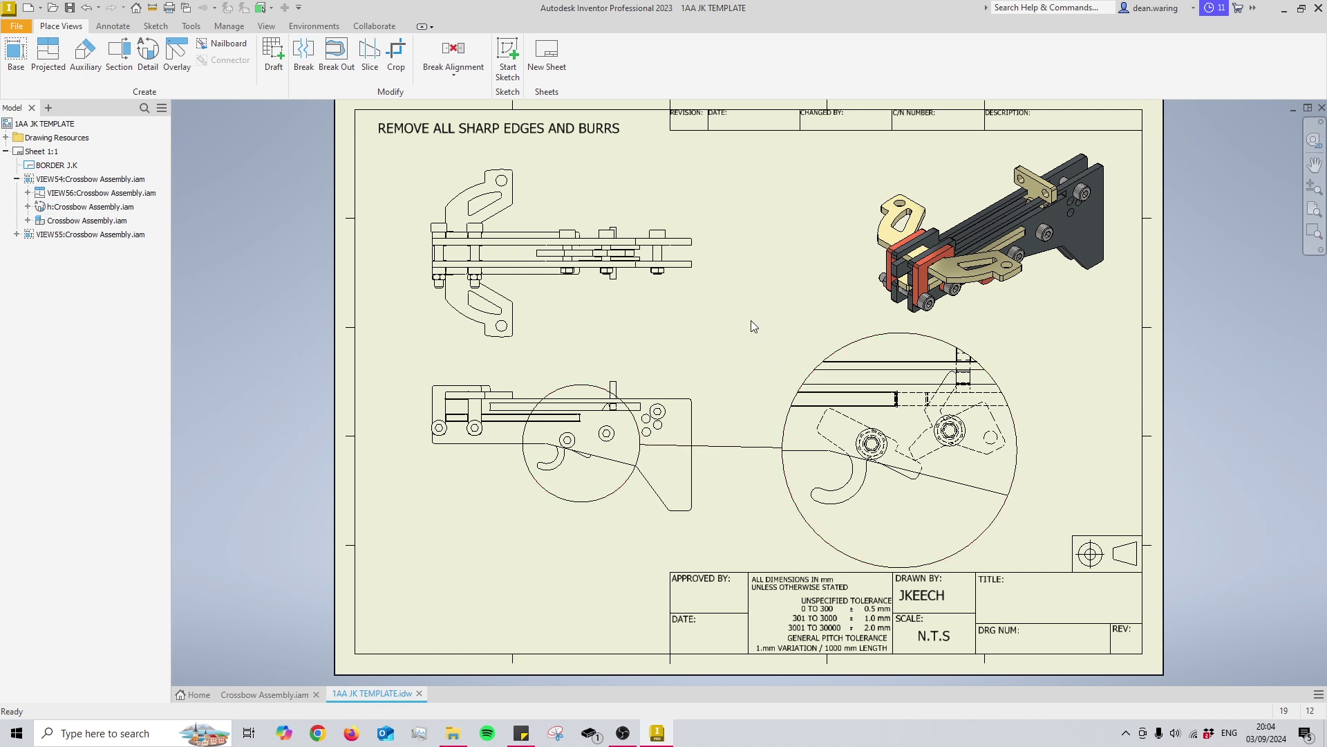
Switch trigger detail view h to the Hidden Line Removed style.
double_click(786, 365)
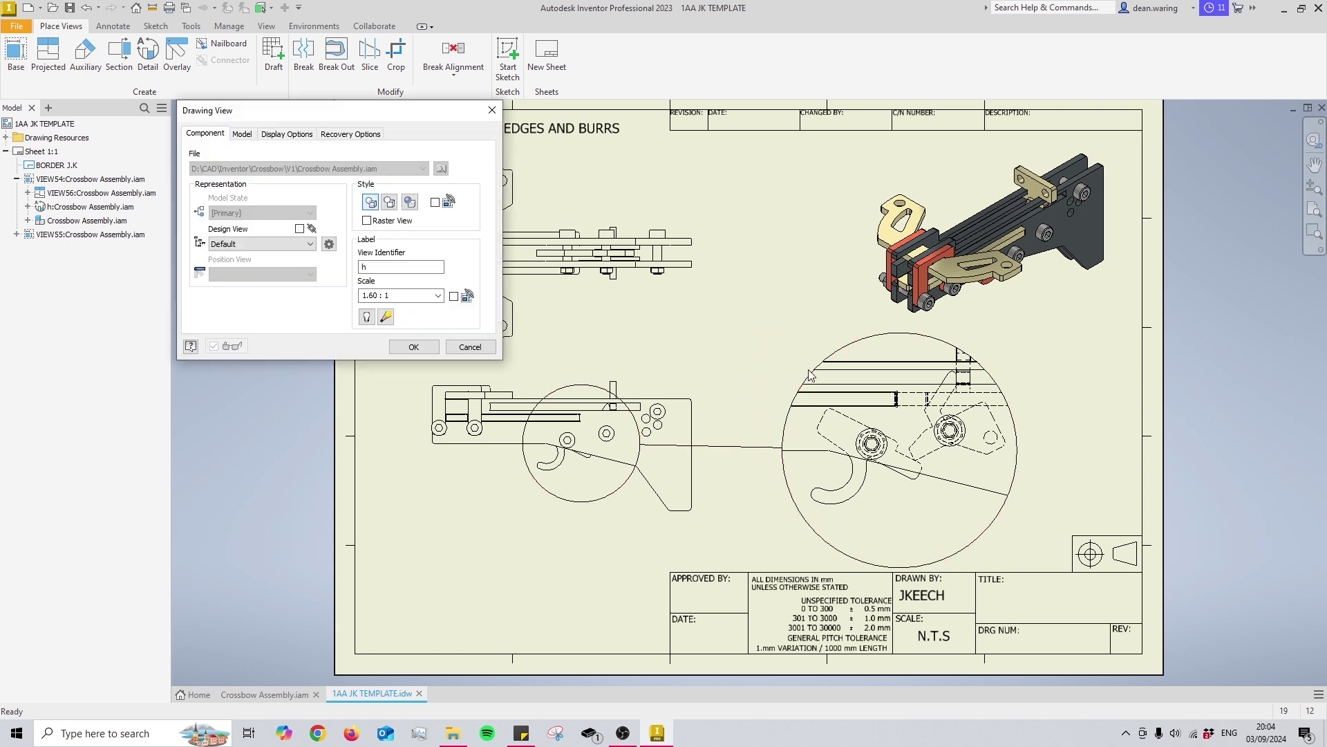
click(389, 201)
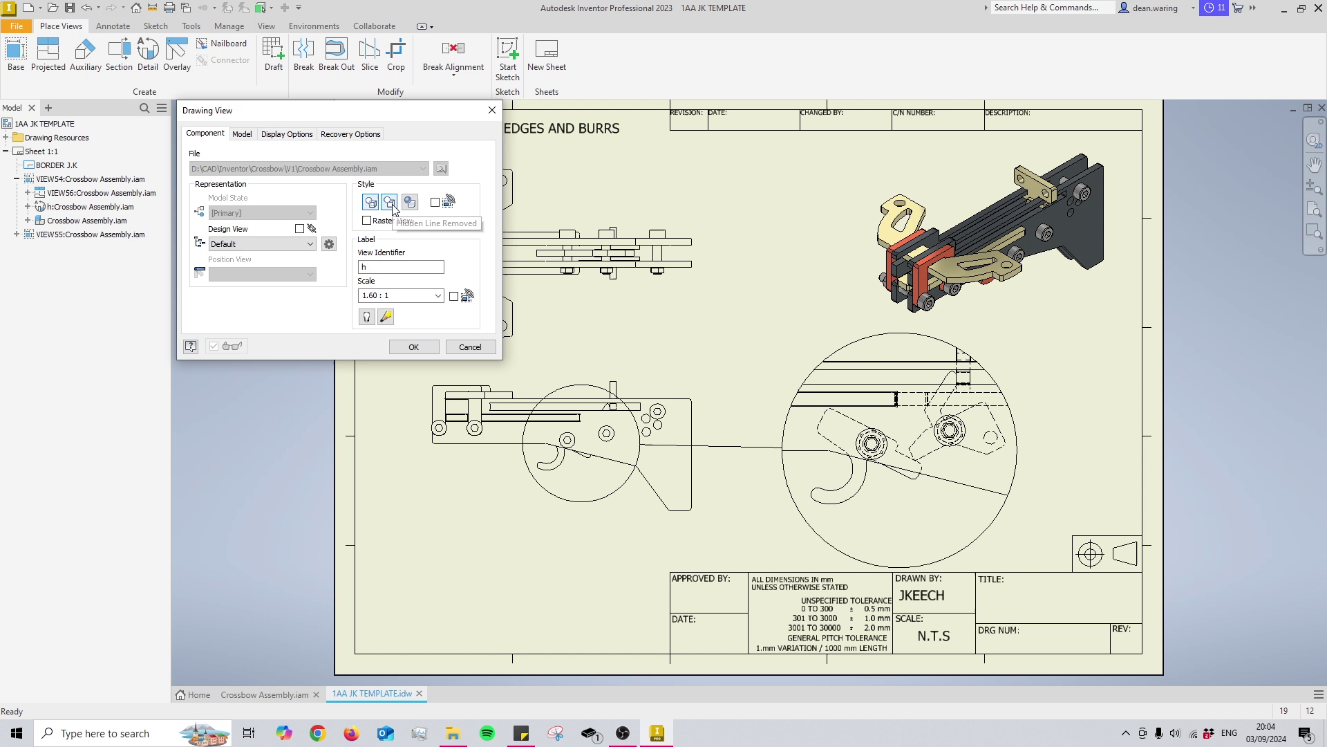
click(414, 346)
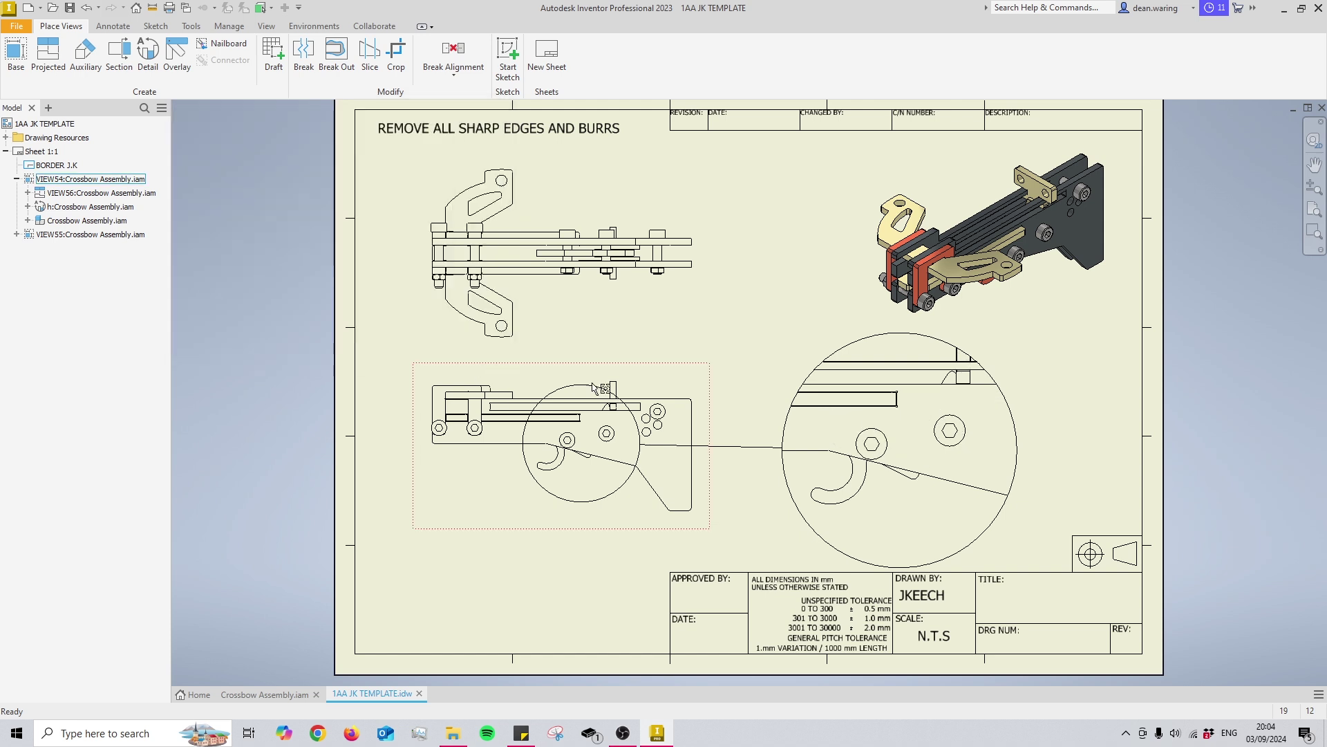
Make detail view h shaded with hidden lines removed and enter a smaller scale.
double_click(798, 345)
click(410, 201)
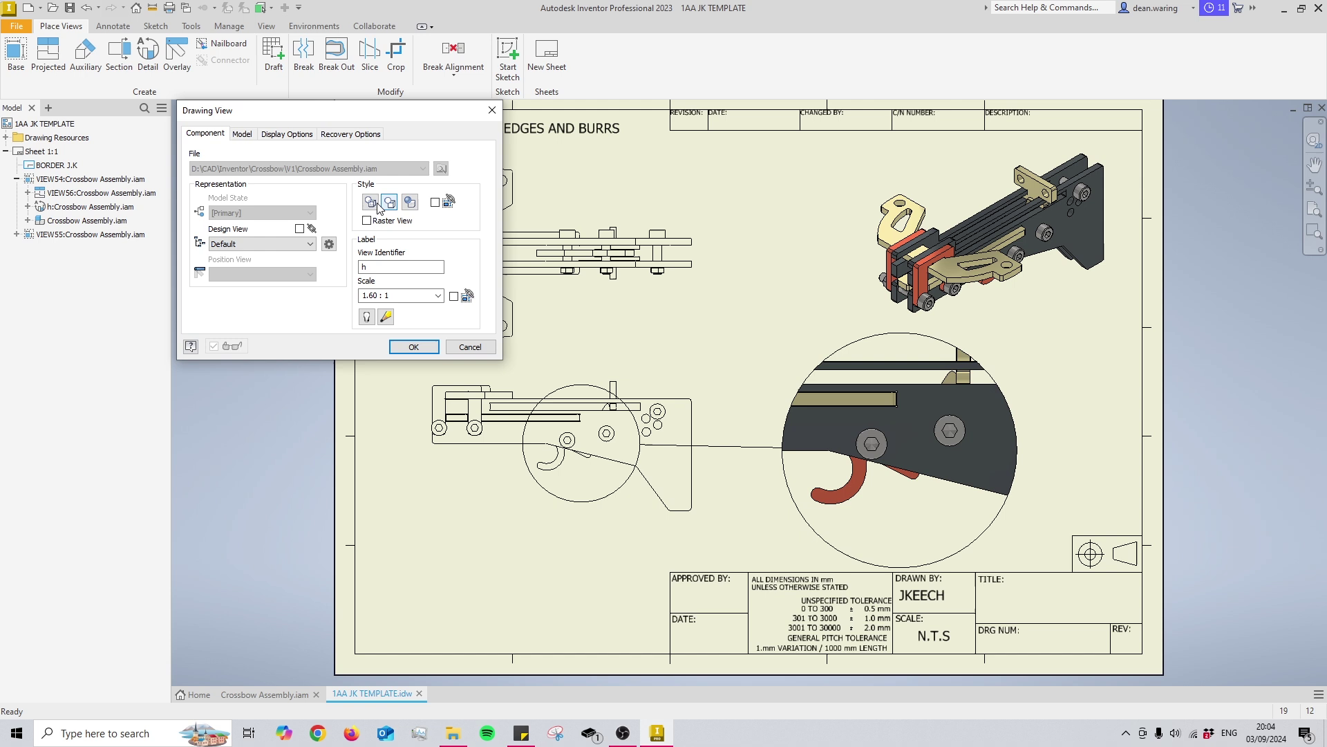
click(369, 203)
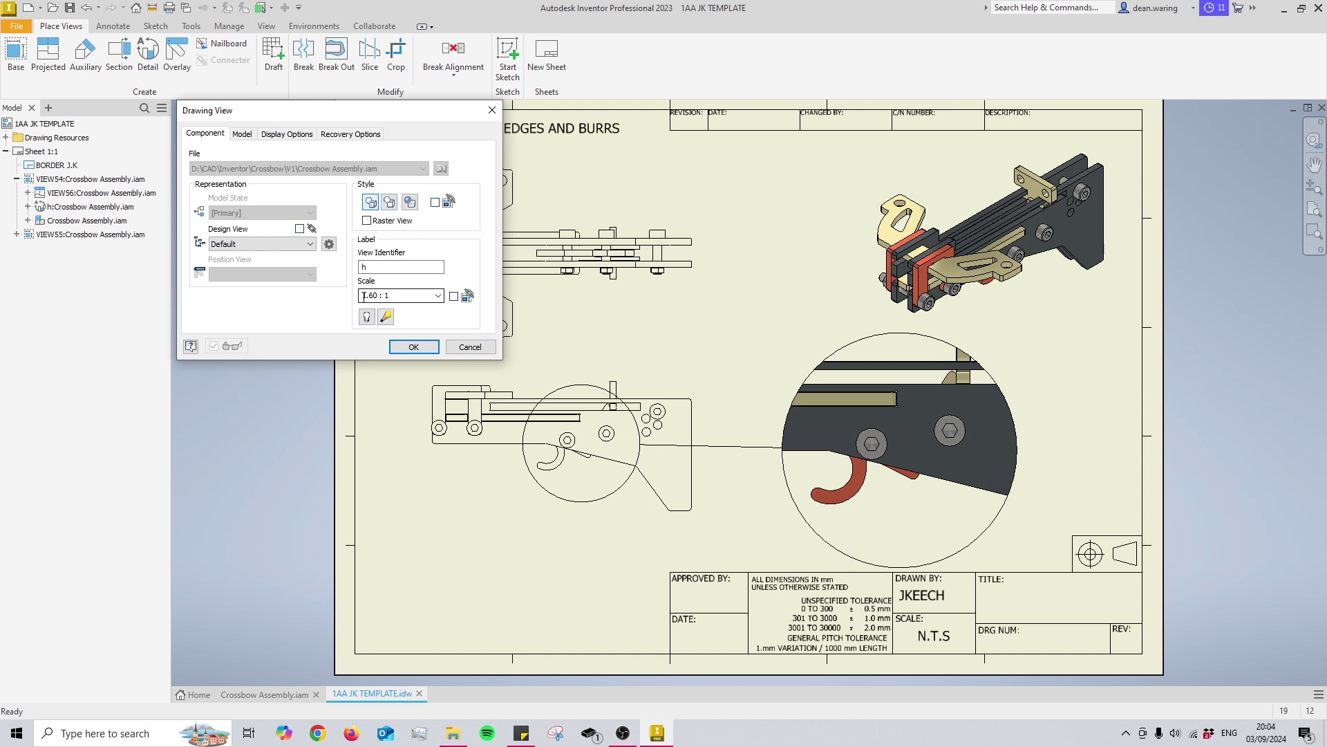
click(393, 299)
Apply the edited scale so detail view h shows at 1:1.25.
click(409, 346)
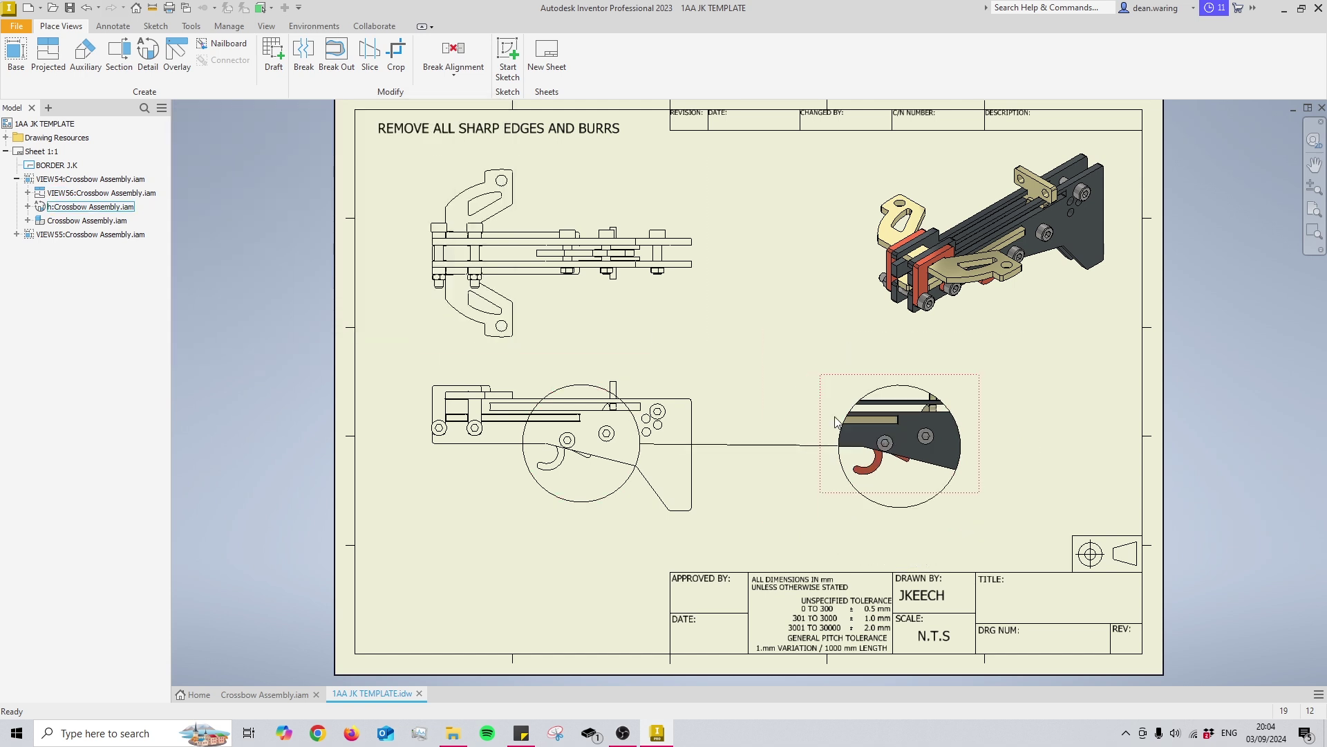